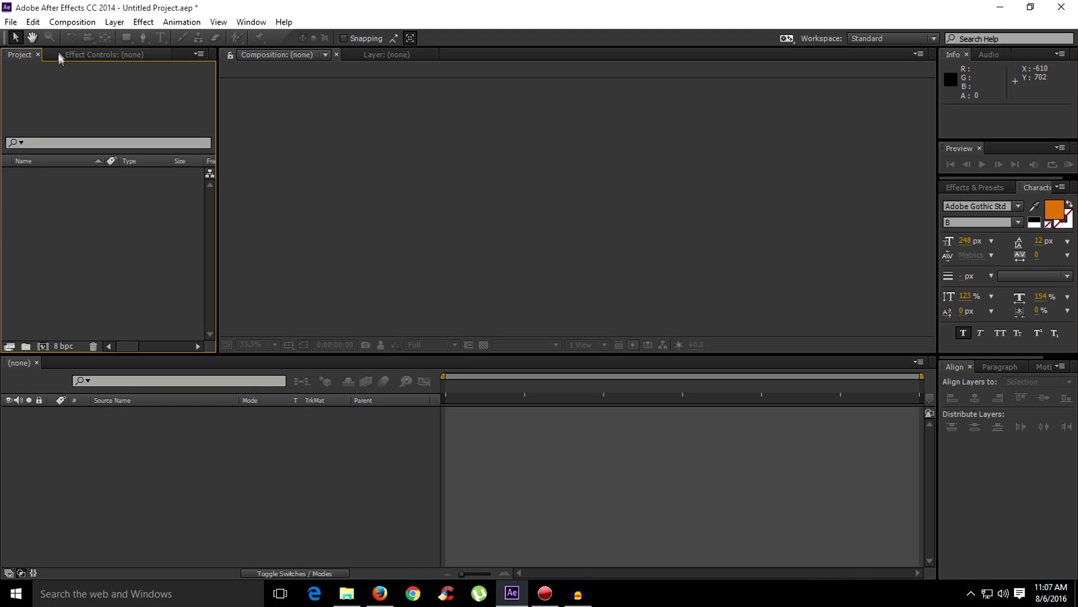
- Create a new composition, Comp 1, at 1920×1080, 30 fps and 8 seconds long
click(72, 26)
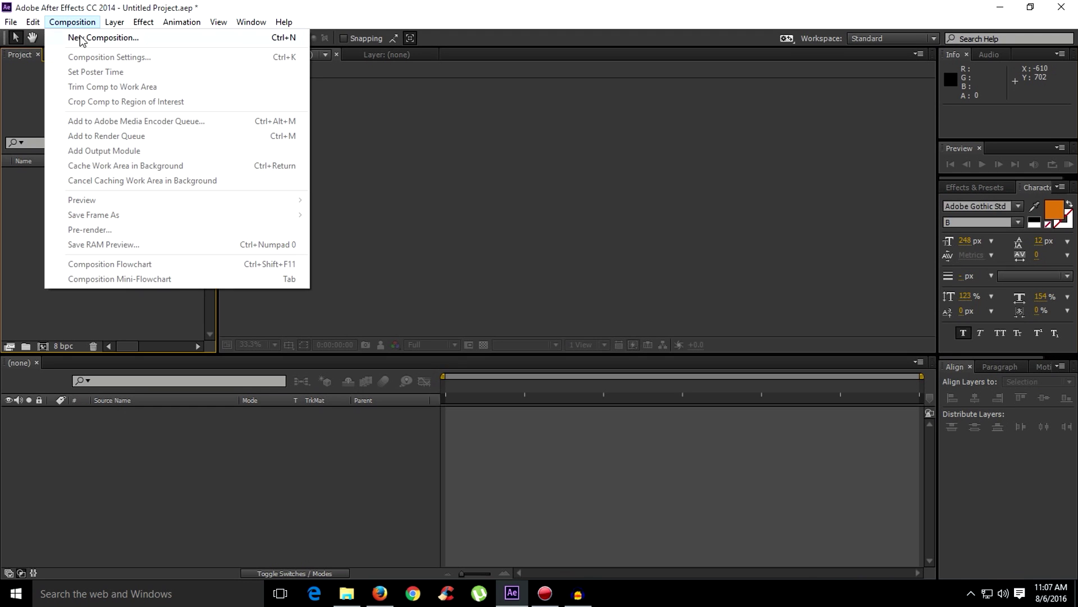
click(79, 37)
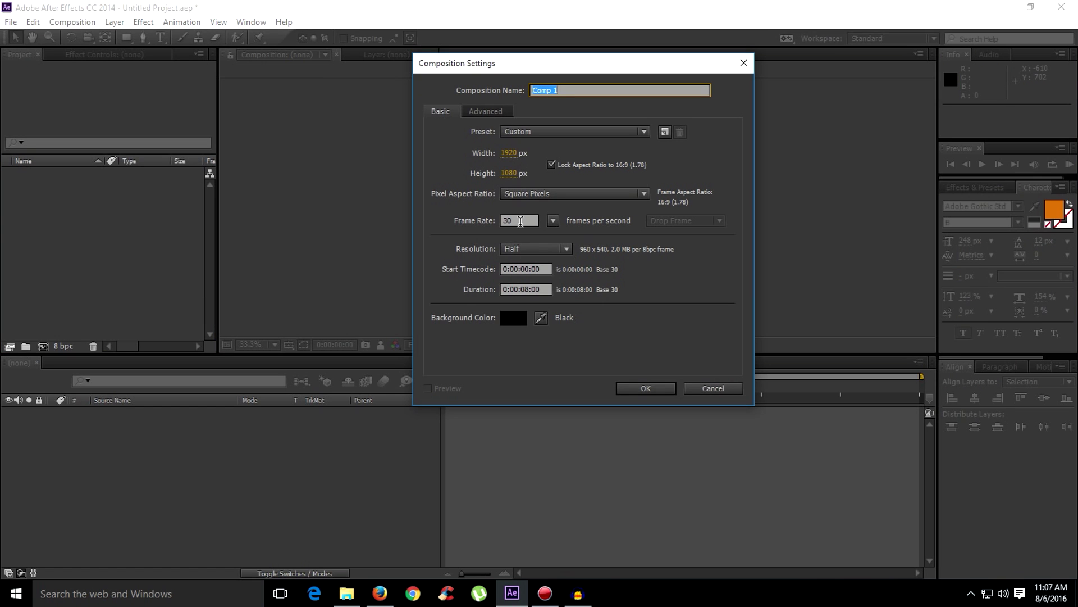
click(644, 388)
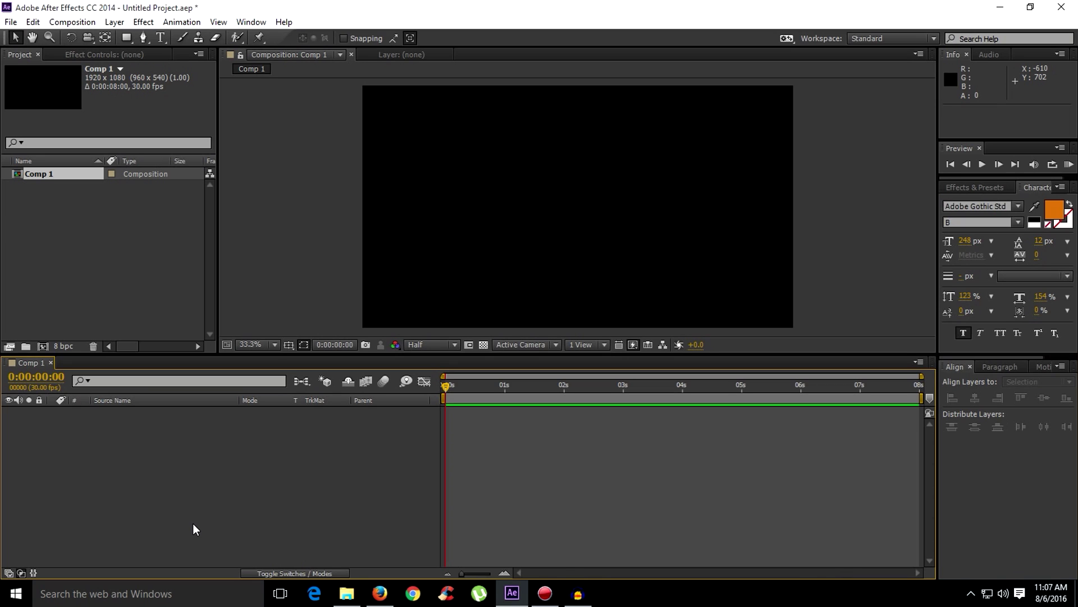
- Draw a red square left of centre and a second red square to its right, deselecting after each
click(129, 39)
drag(443, 164, 528, 249)
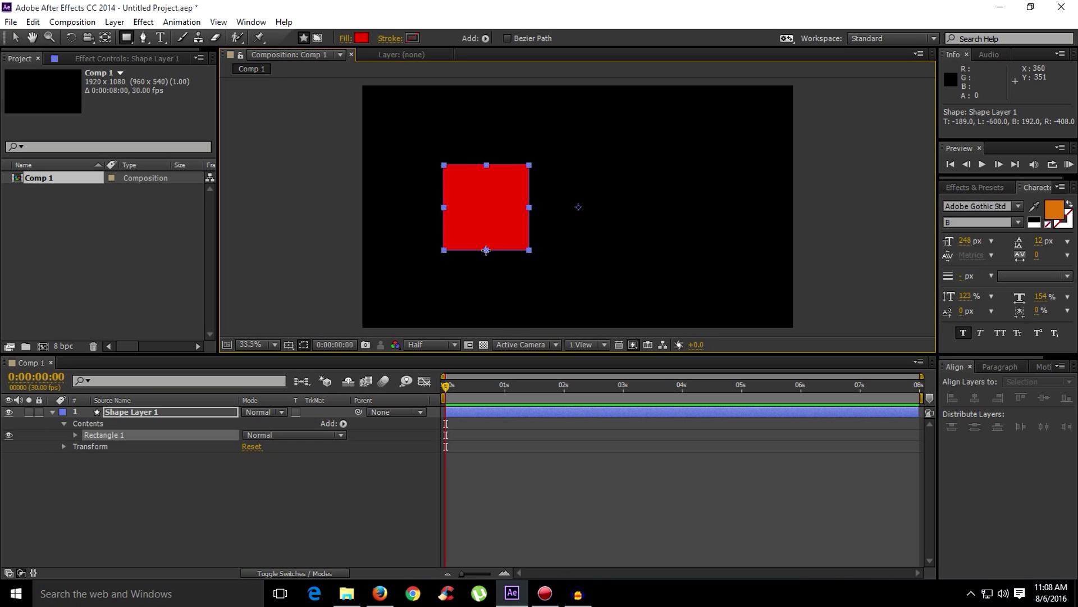
click(144, 522)
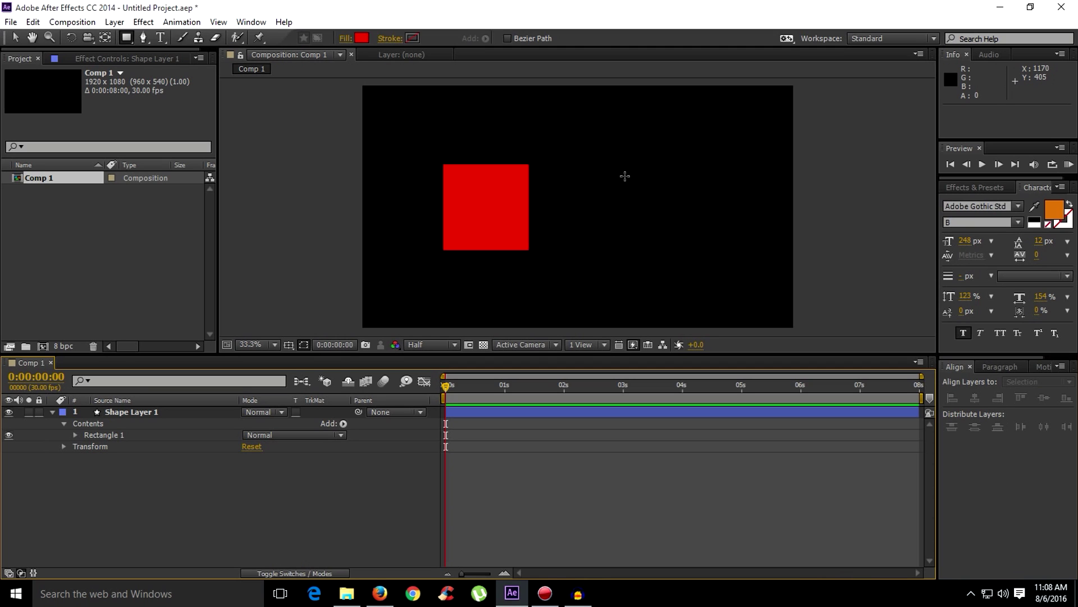
drag(618, 166, 704, 252)
click(220, 528)
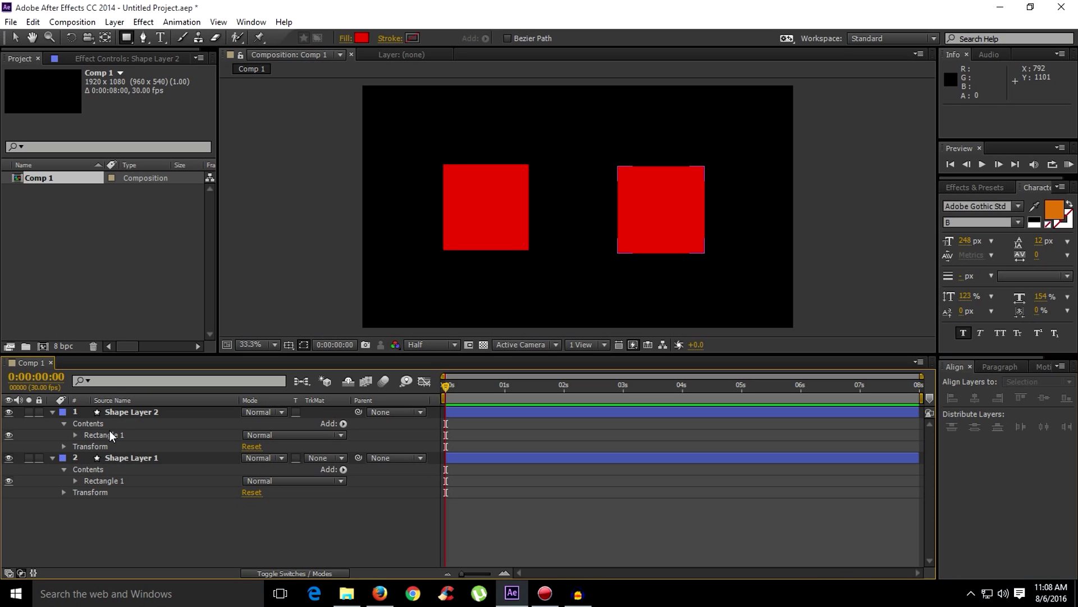
- Expand Shape Layer 2 > Rectangle 1 > Path 1 and select its Path property
click(108, 434)
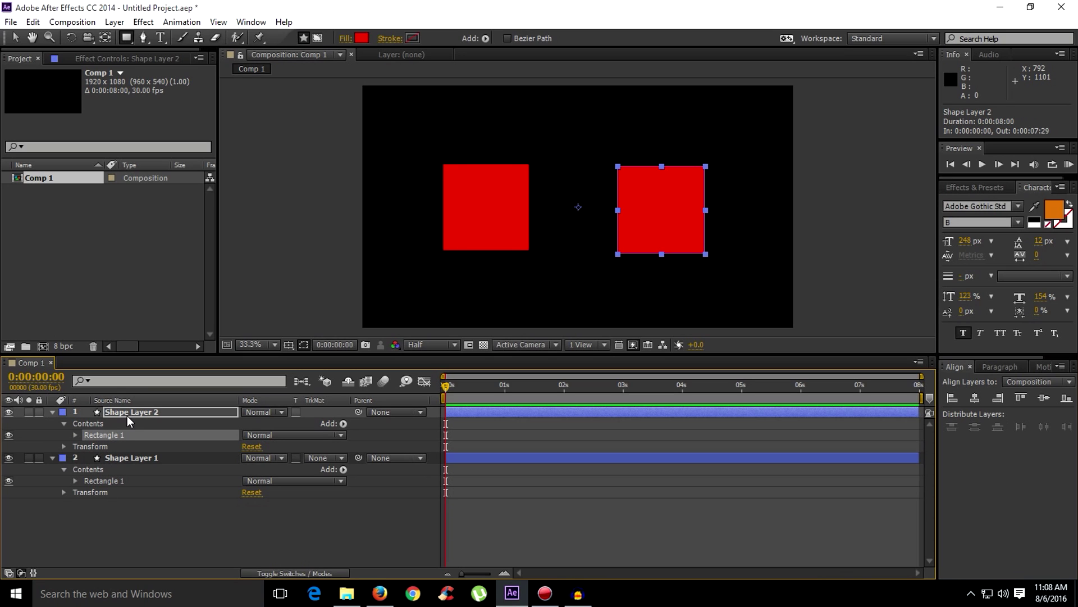
click(75, 434)
click(110, 446)
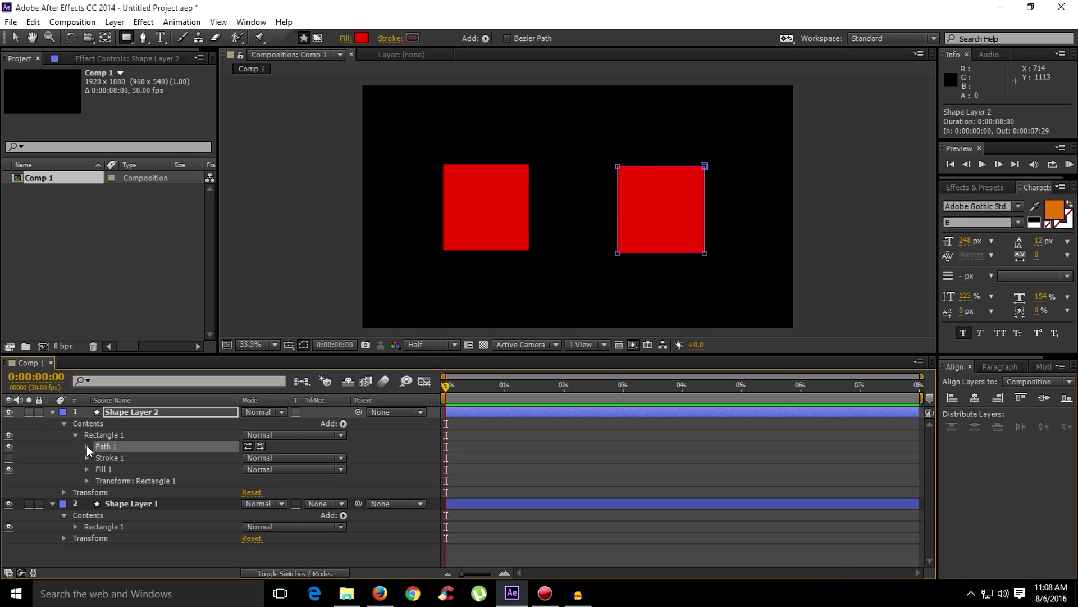
click(88, 446)
click(133, 458)
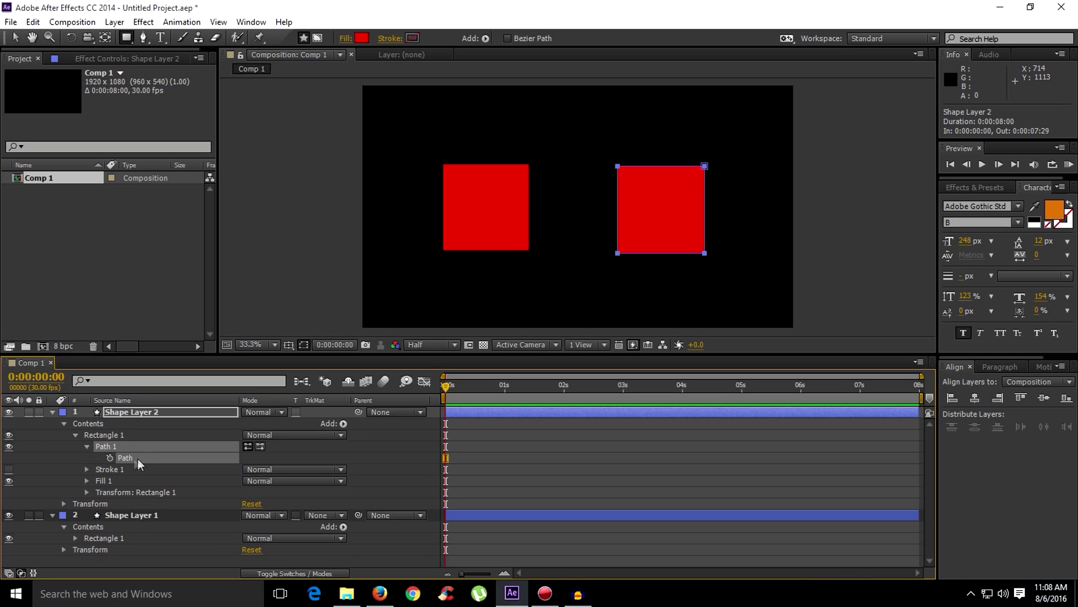
- Expand Shape Layer 1's Rectangle Path 1 to show Size, Position and Roundness
click(101, 538)
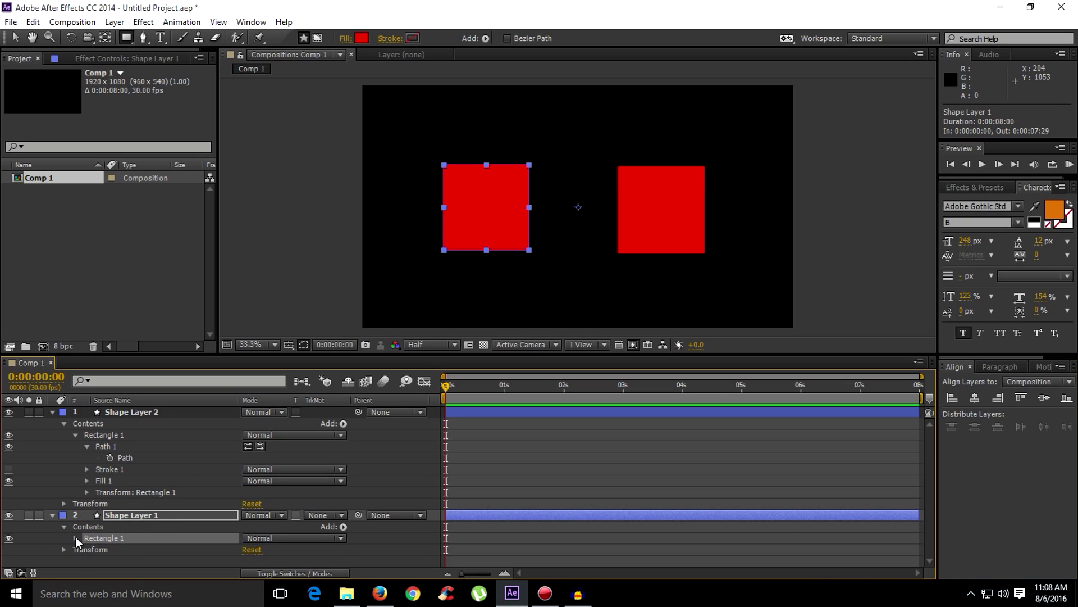
click(77, 538)
click(108, 516)
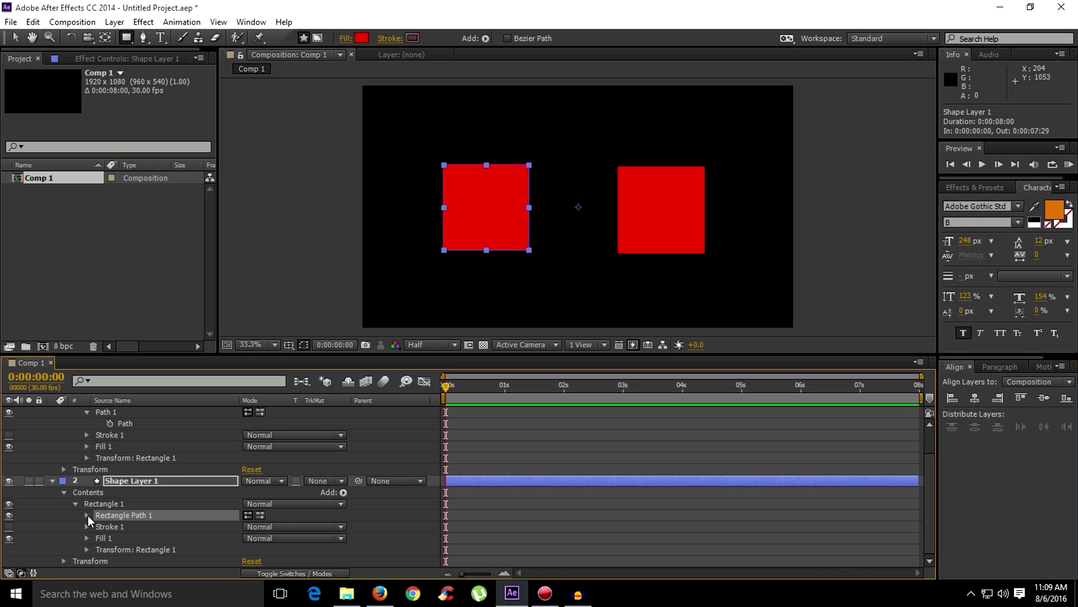
click(87, 515)
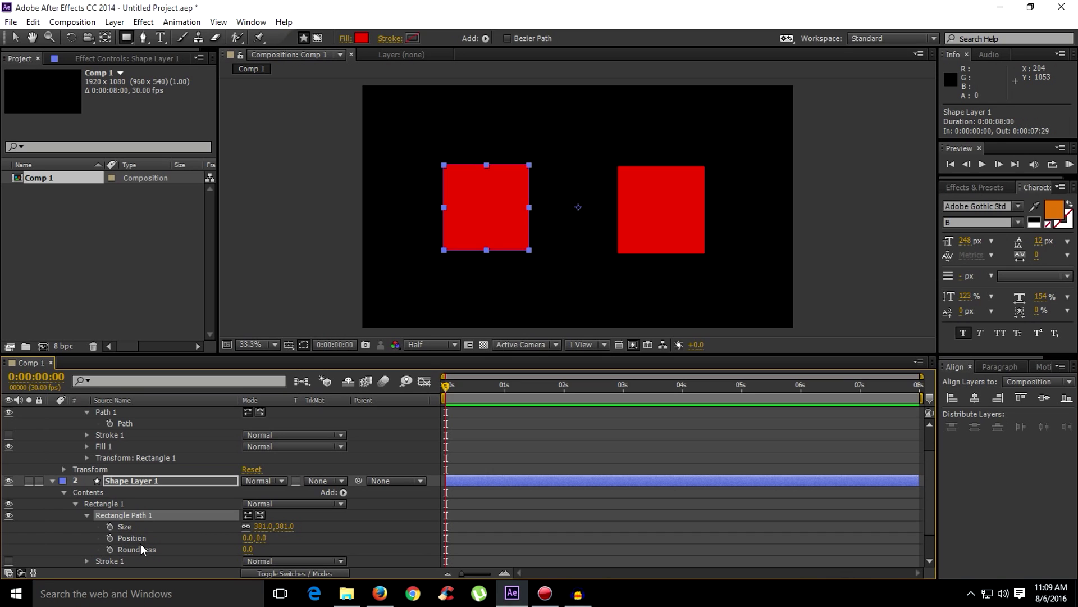
- With the right square's Path selected, use the Pen tool to add and then delete a top-middle vertex
click(127, 425)
scroll(134, 454, up, 3)
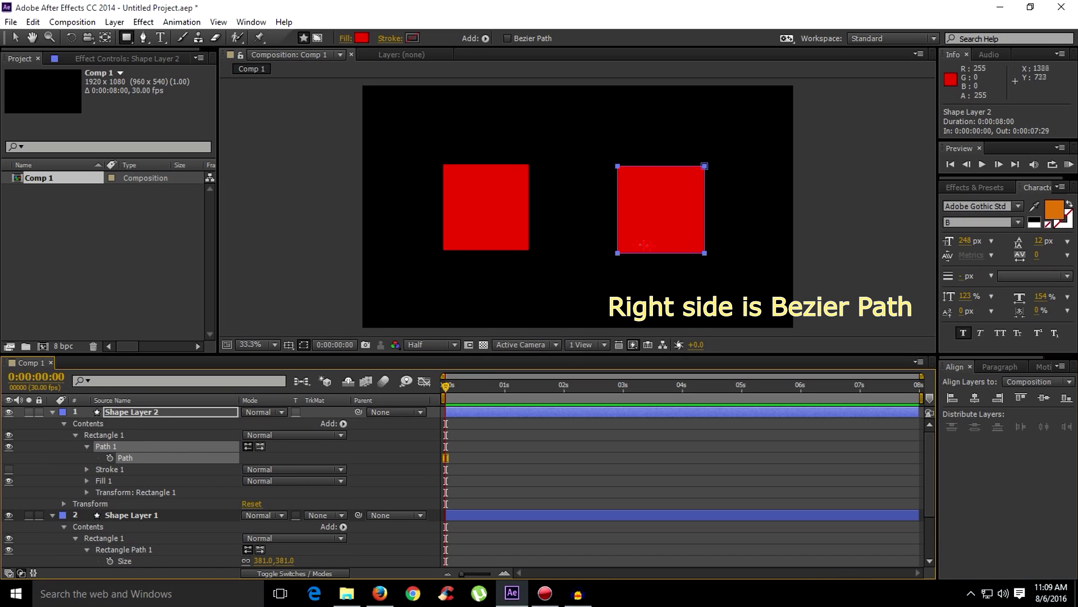
scroll(700, 171, up, 3)
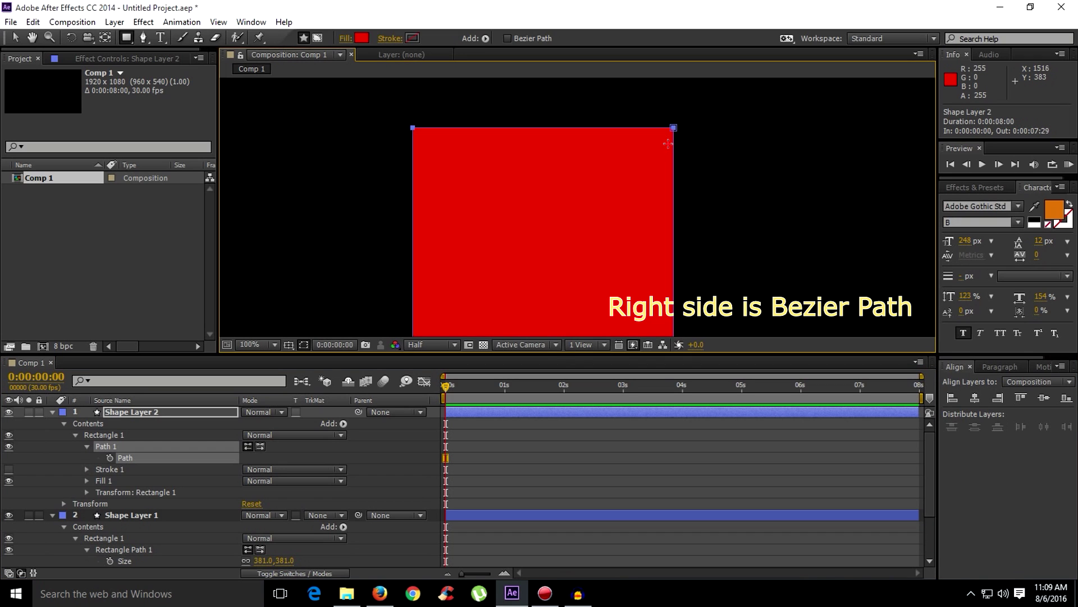
scroll(668, 144, down, 2)
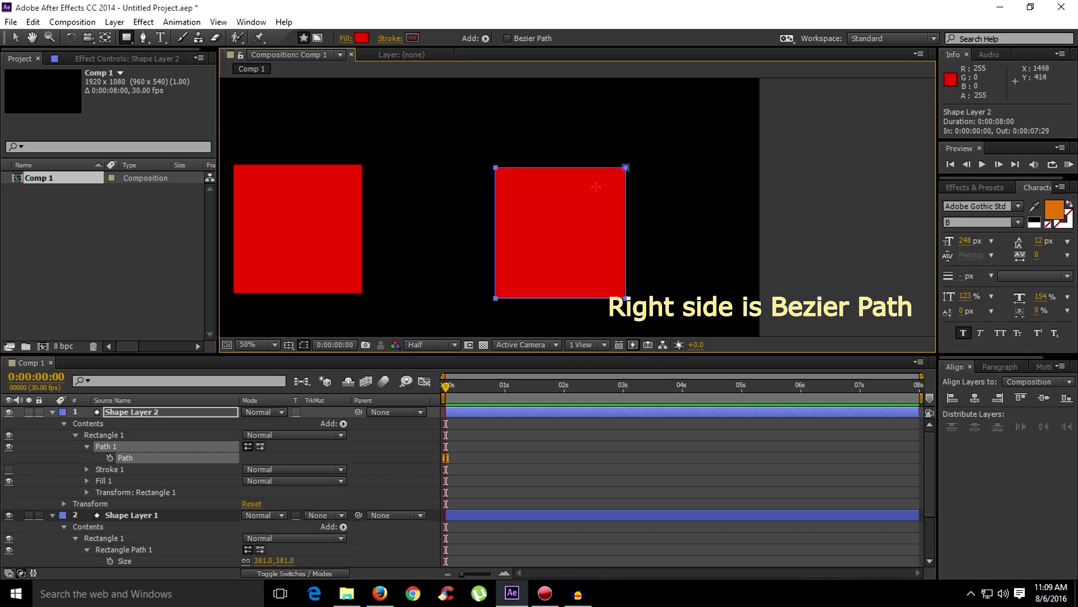
click(144, 38)
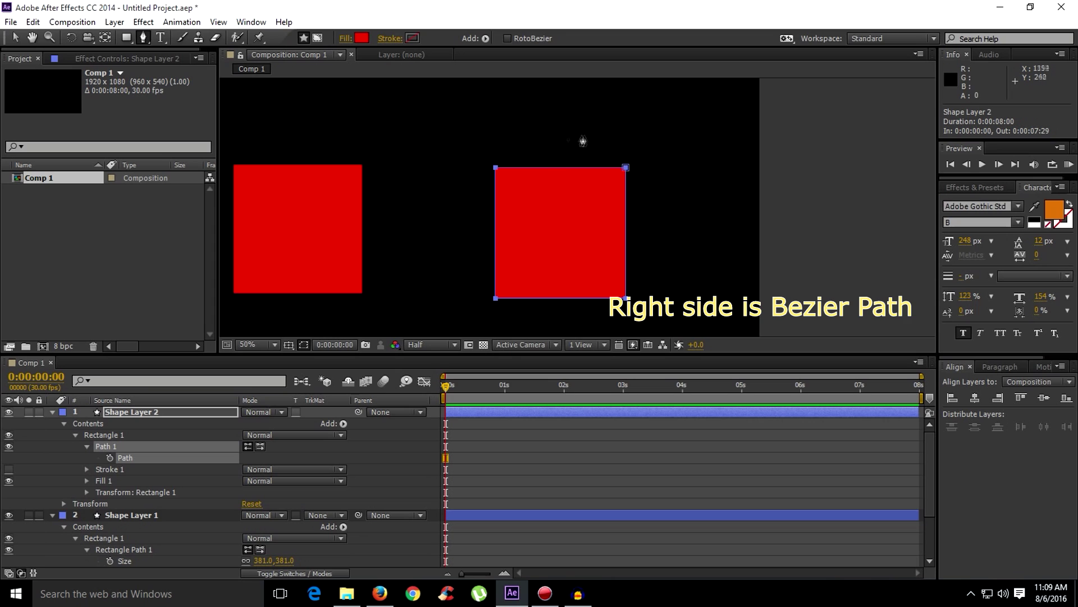
click(560, 167)
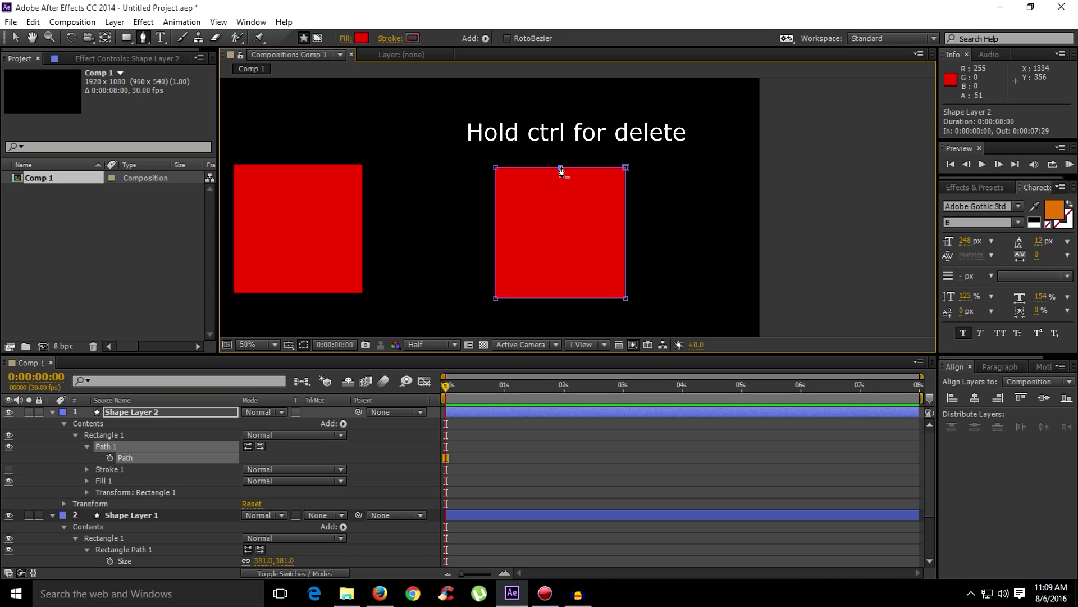
ctrl+click(559, 167)
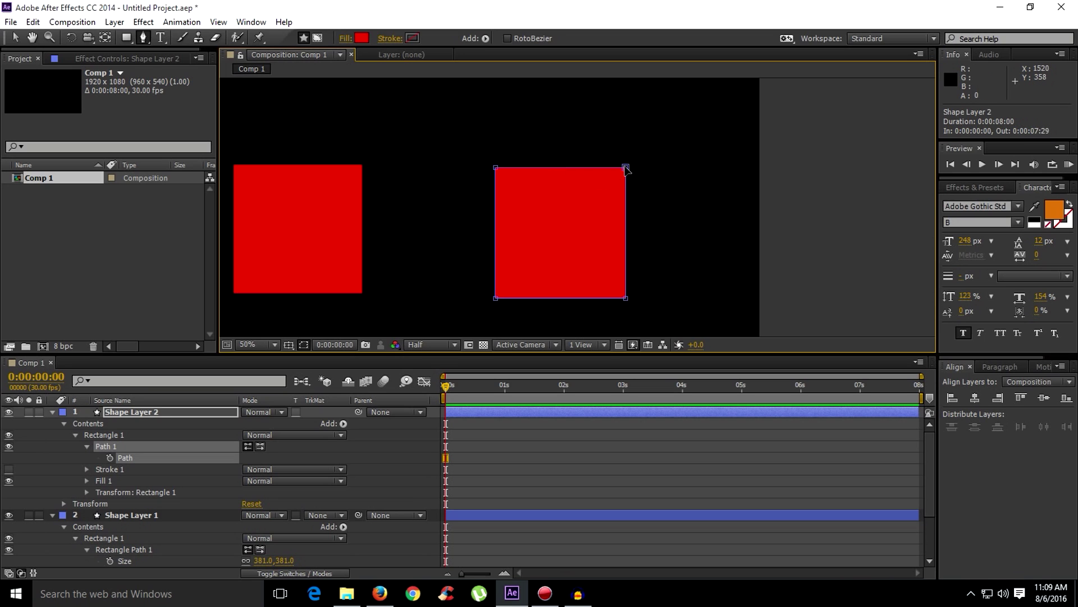
- Drag the corners and add a left-edge vertex to reshape the square into a pentagon
drag(625, 168, 548, 248)
drag(496, 167, 553, 182)
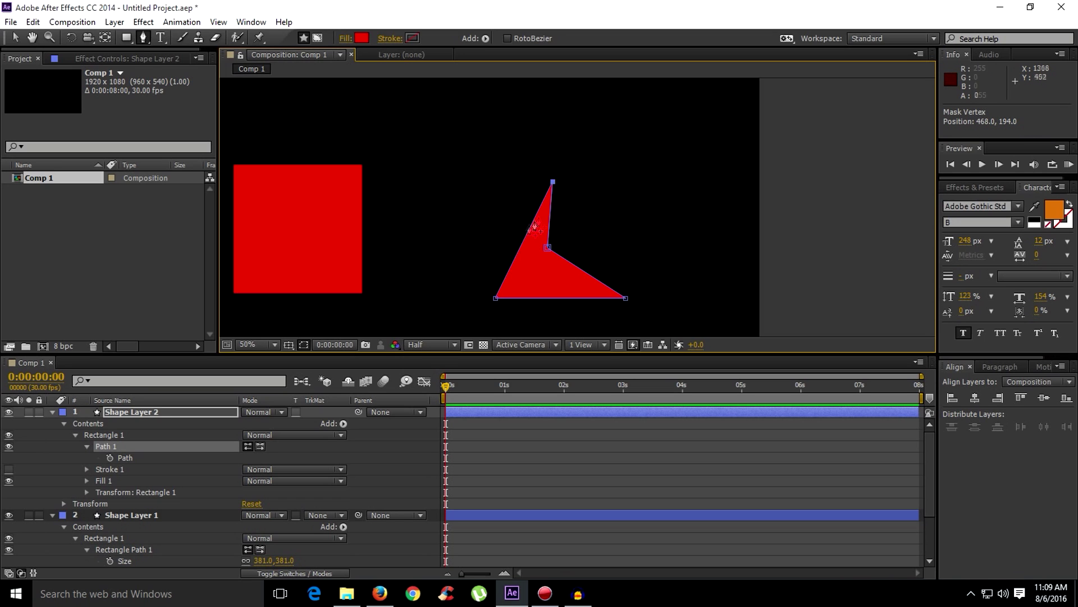
click(518, 252)
drag(518, 252, 461, 212)
drag(549, 247, 666, 206)
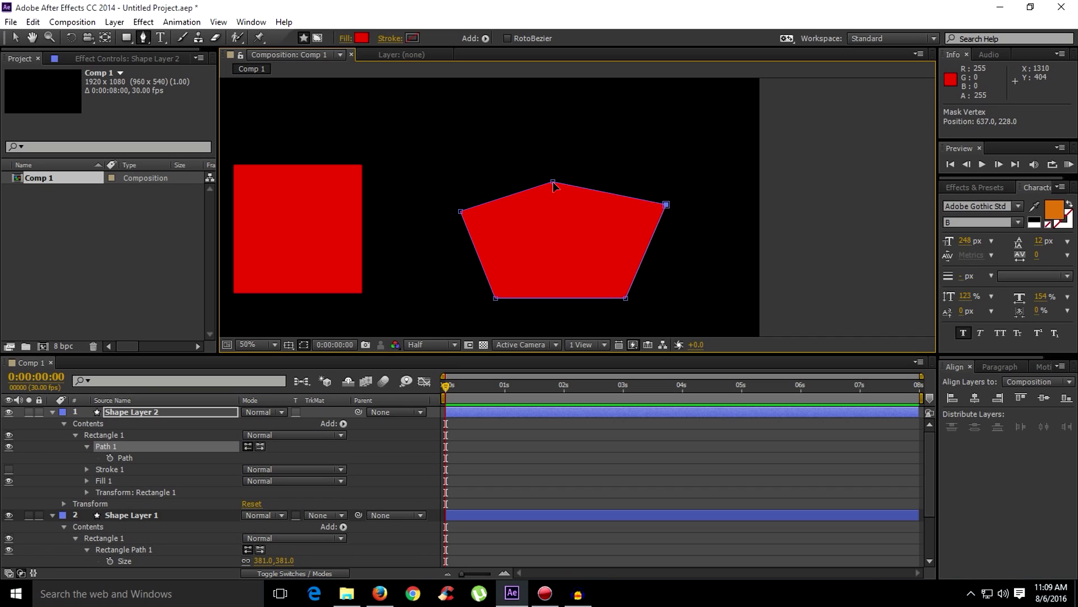
drag(553, 182, 560, 160)
- Scrub the left square's Size up to 408×408, then select the pentagon's Path property
click(123, 549)
scroll(129, 526, down, 1)
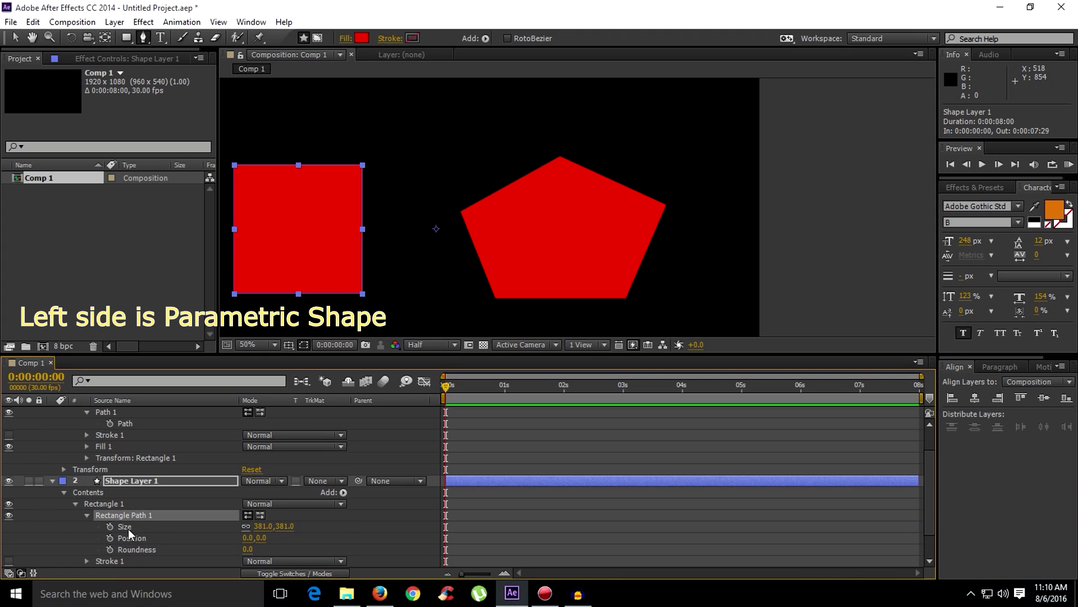
click(129, 531)
drag(260, 526, 307, 552)
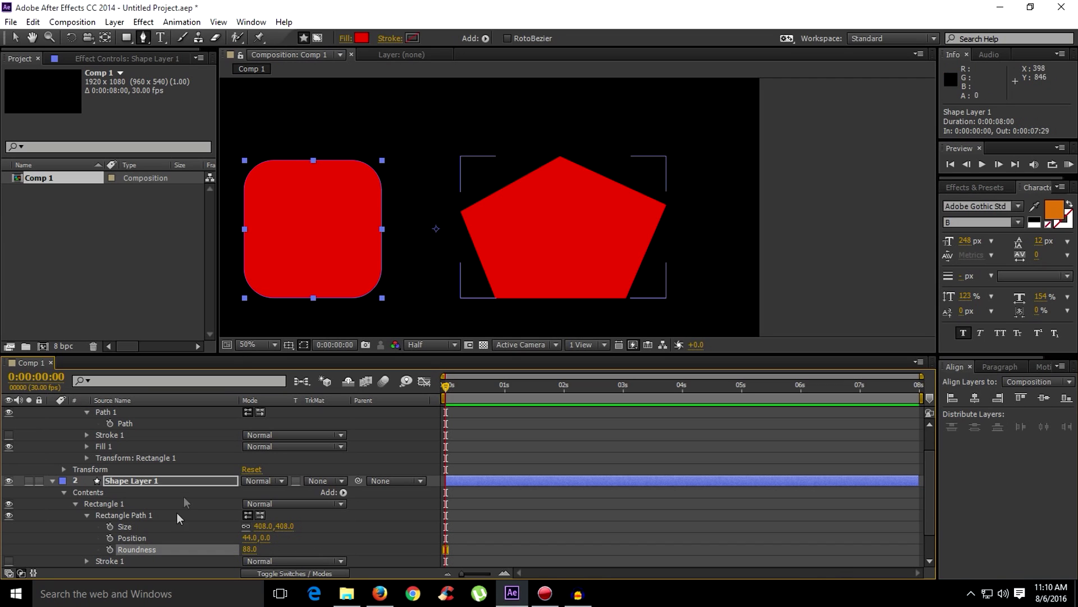
scroll(130, 455, up, 1)
click(144, 455)
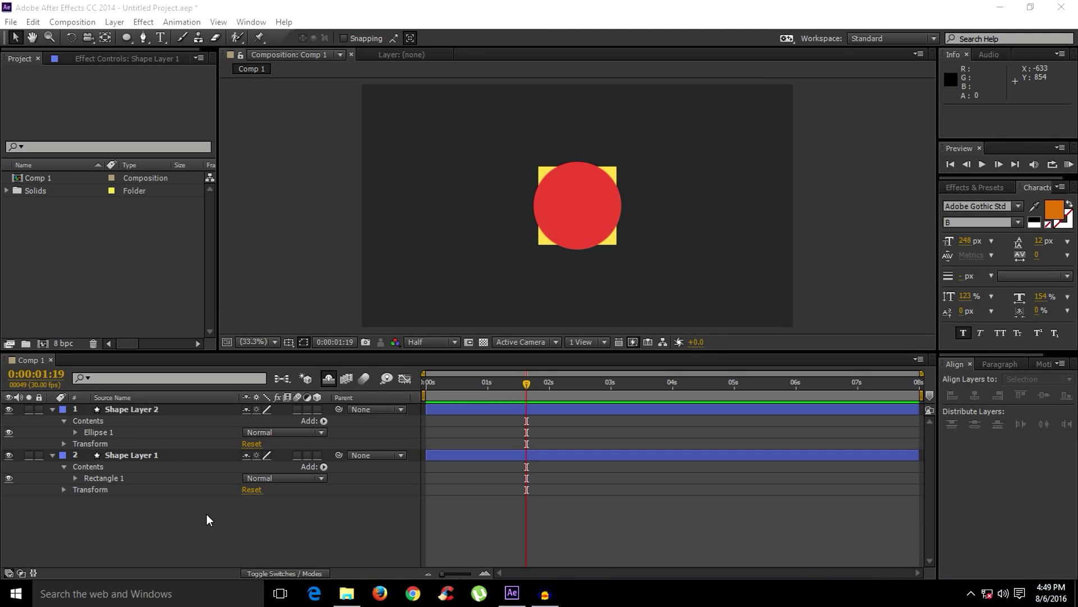
- Expand the red circle's Ellipse 1 > Path 1 and select its ellipse Path property
click(117, 479)
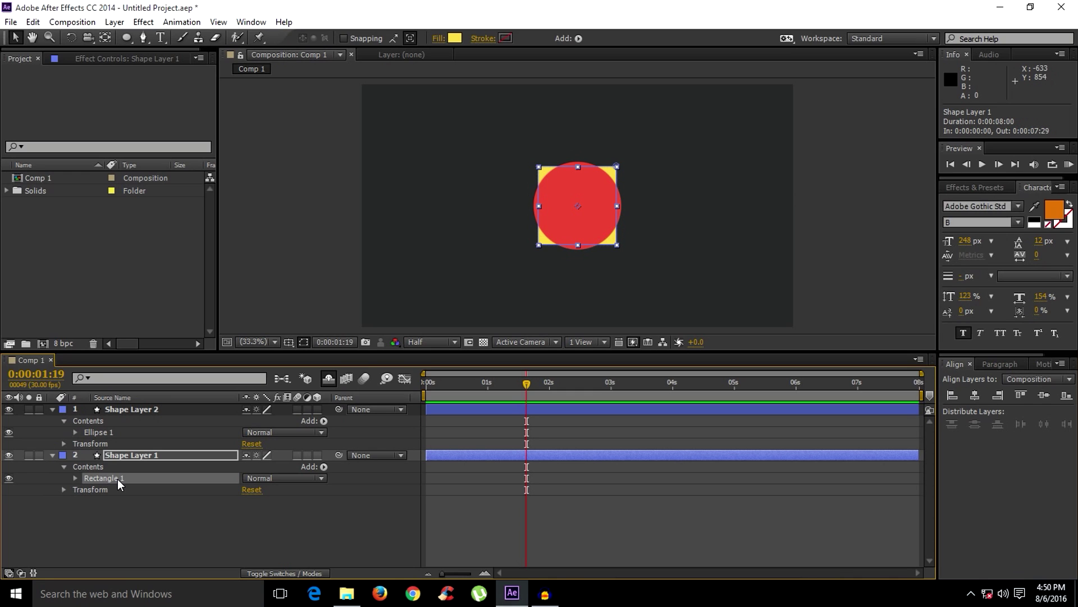
click(94, 433)
click(74, 433)
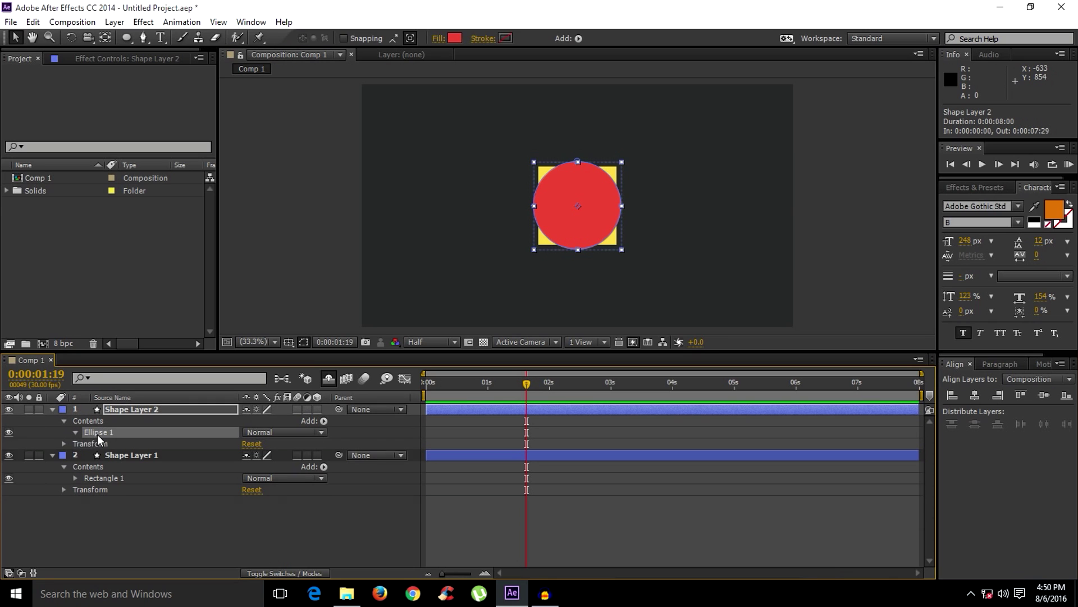
click(104, 444)
click(86, 444)
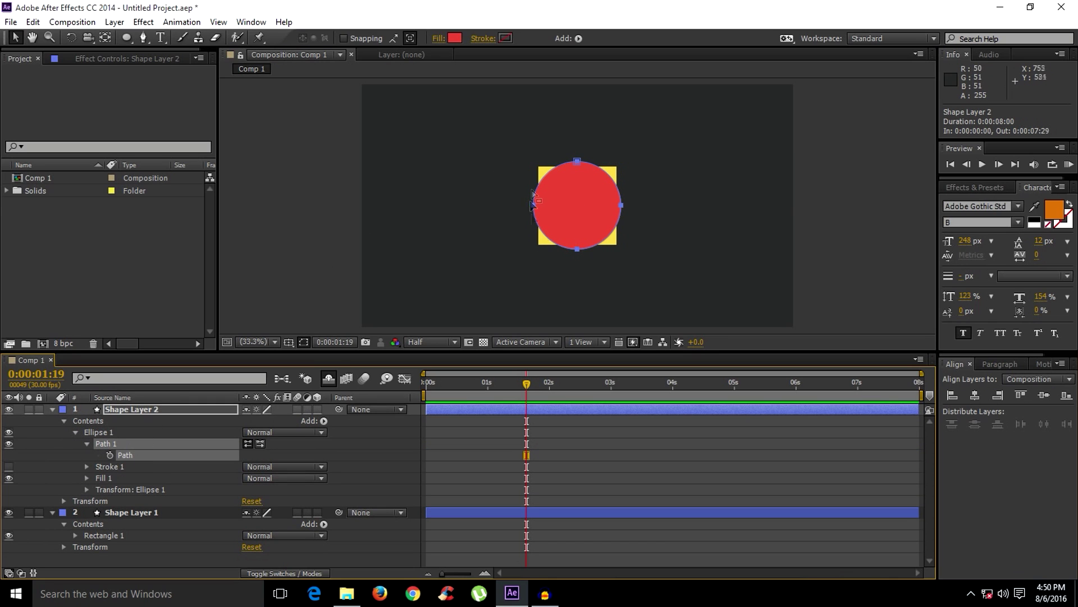
click(92, 536)
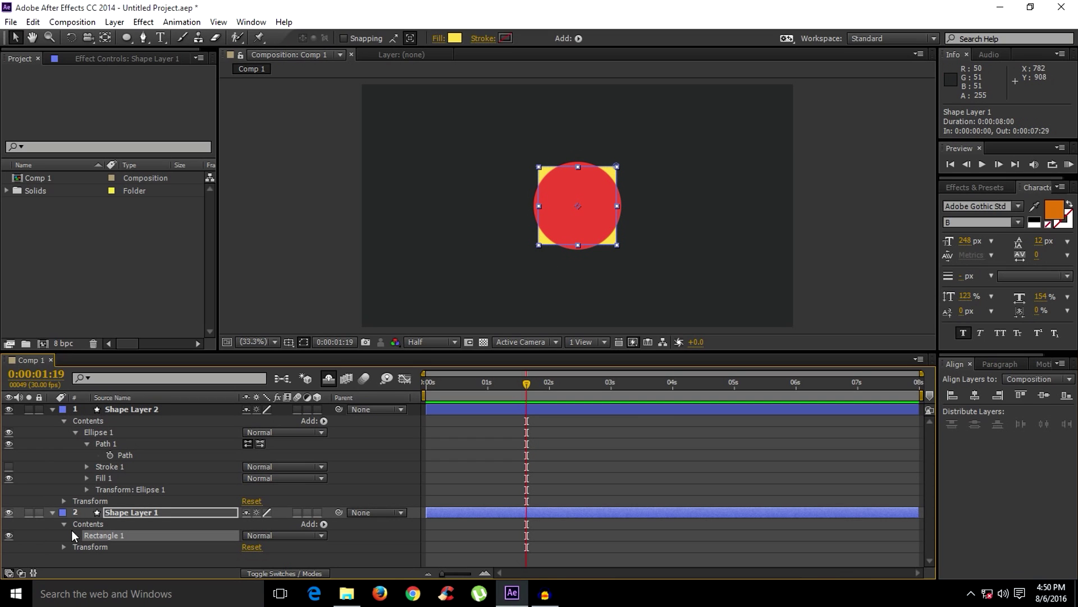
click(106, 443)
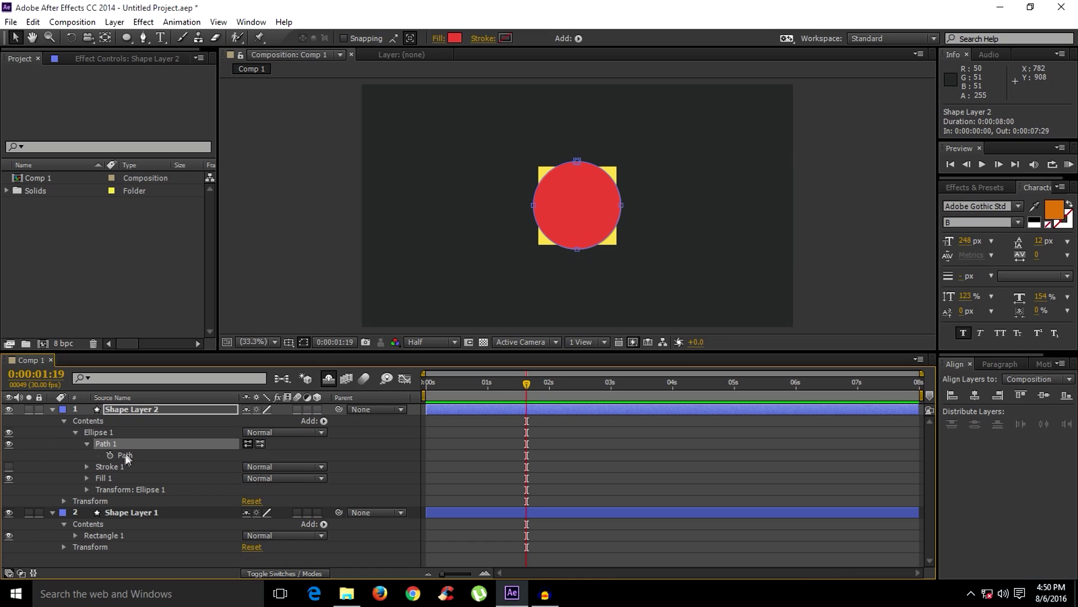
click(103, 454)
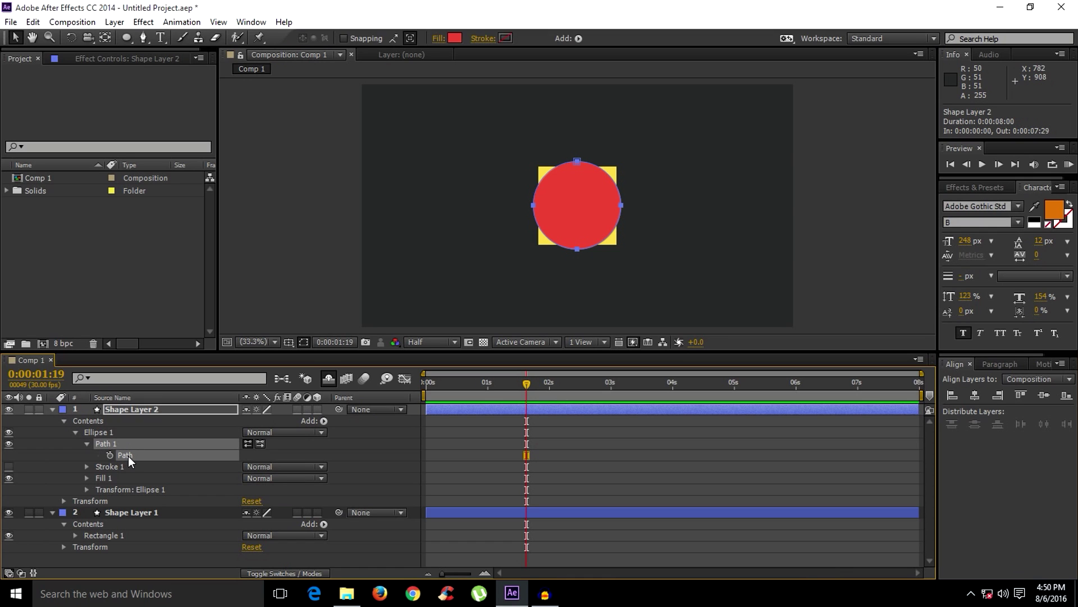
- Expand the yellow square's Rectangle 1 > Path 1, select its Path, and step back one frame
click(105, 535)
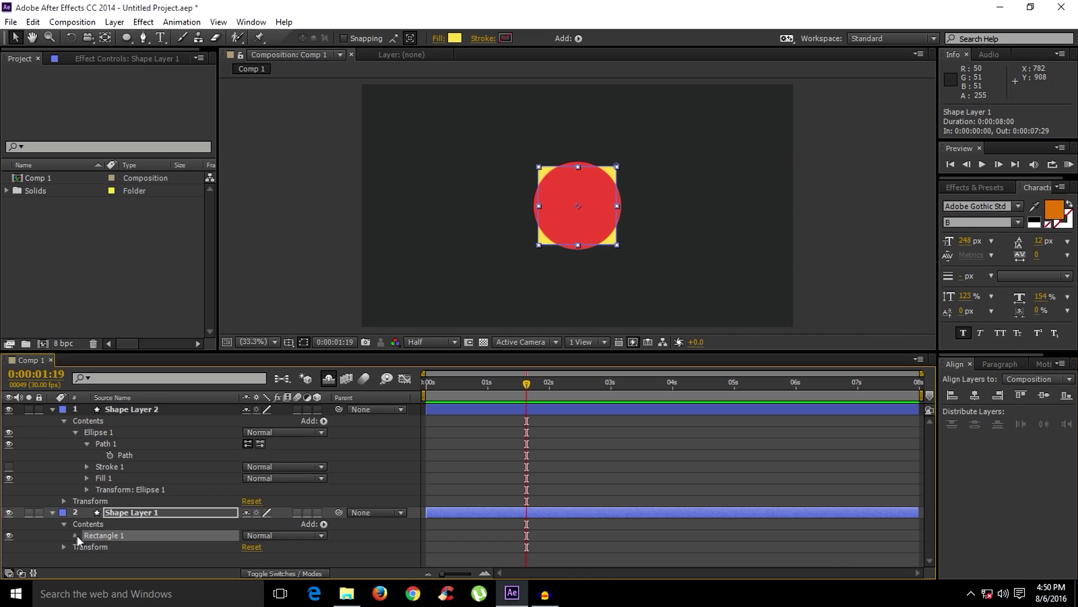
click(77, 535)
click(106, 515)
click(87, 515)
click(116, 526)
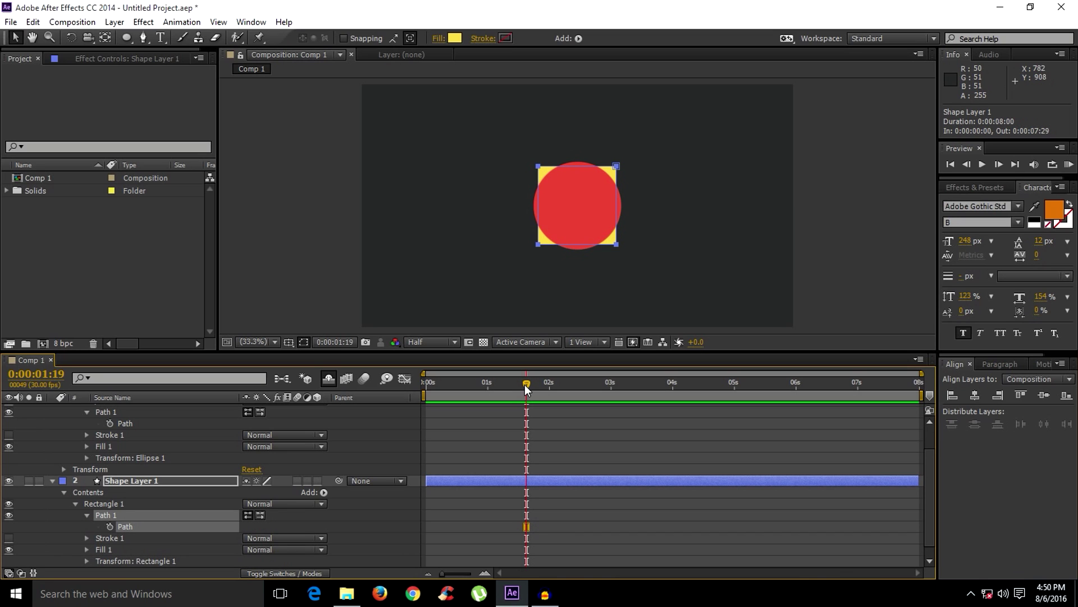
drag(525, 384, 465, 386)
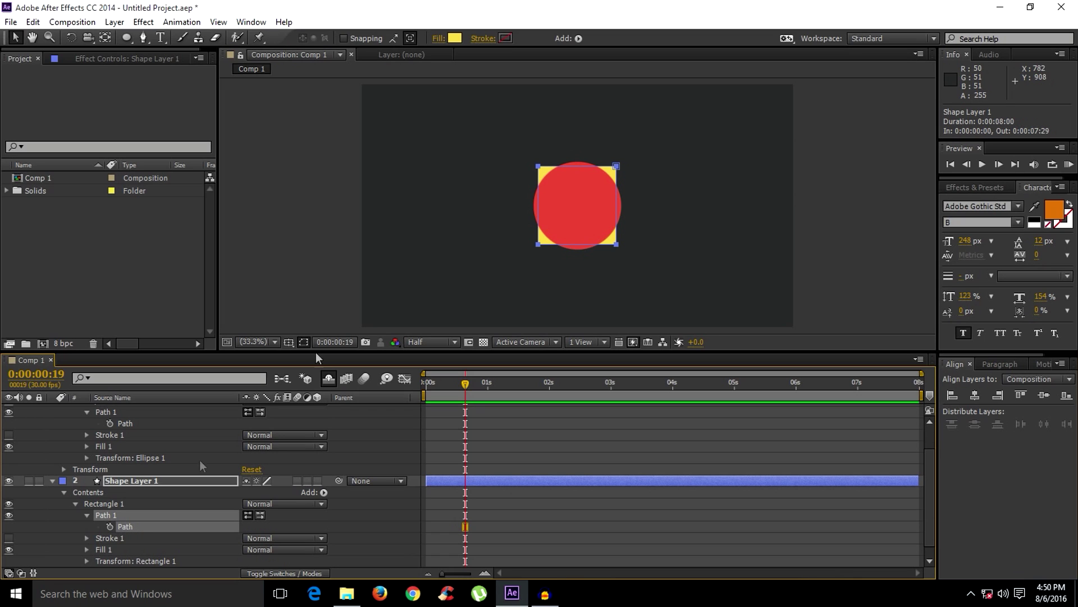
- Set a Path keyframe on the square at 0:19, move to 1:29, and copy the circle's path
click(110, 527)
drag(465, 384, 547, 389)
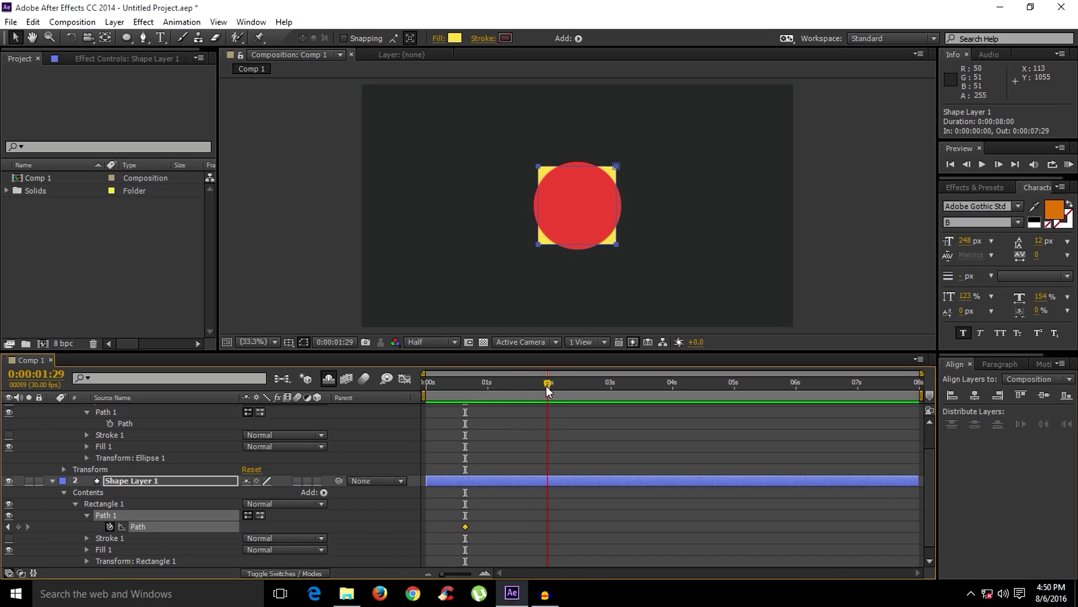
click(129, 424)
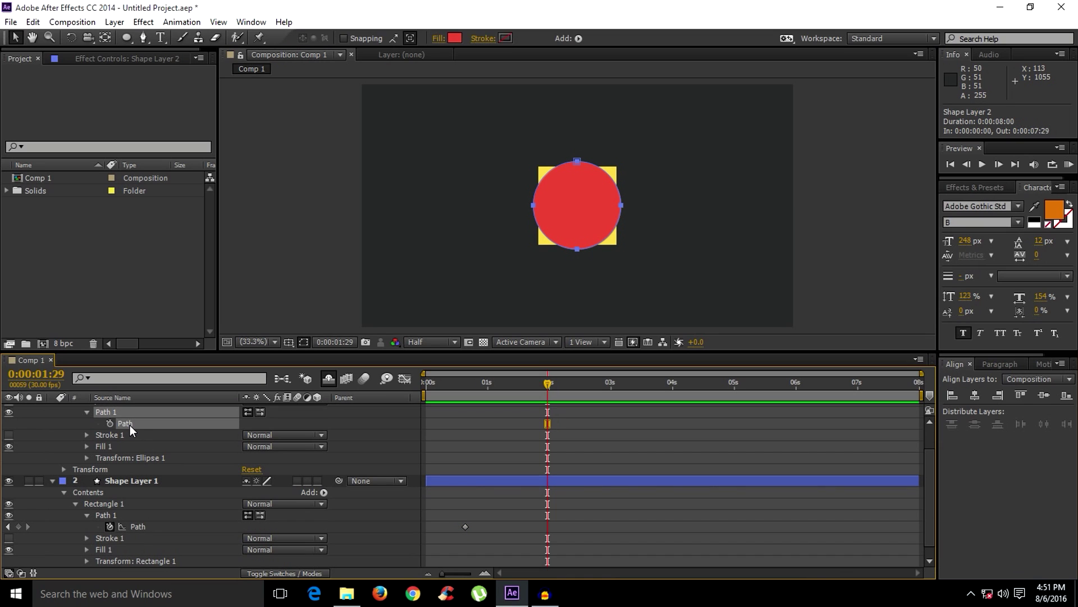
key(ctrl+c)
- Paste the circle path onto the square's Path as a keyframe and nudge it up over the red circle
scroll(139, 494, down, 1)
click(139, 512)
key(ctrl+v)
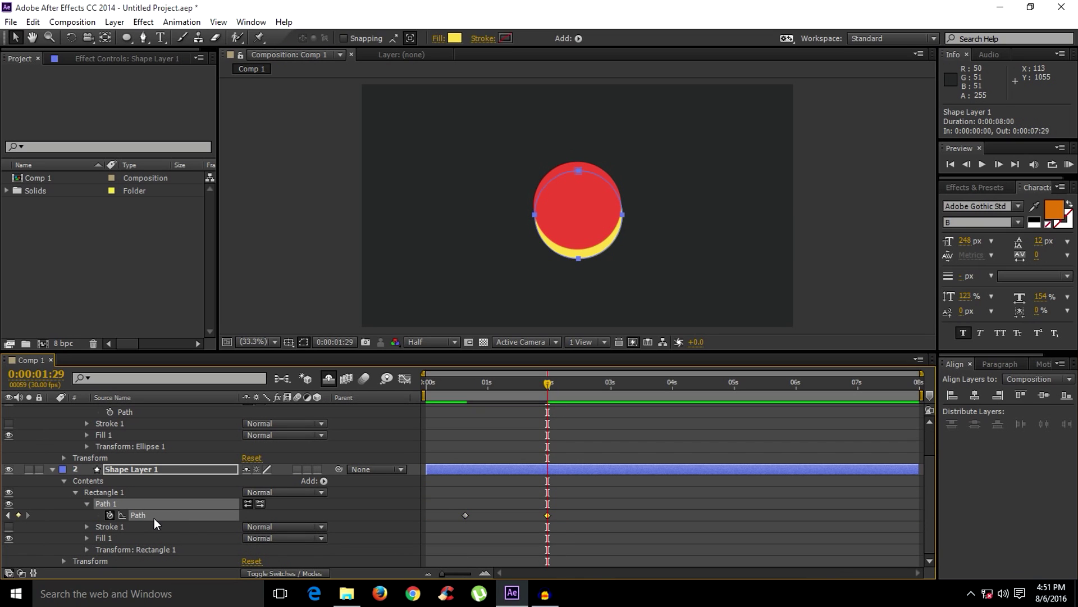
drag(579, 257, 578, 249)
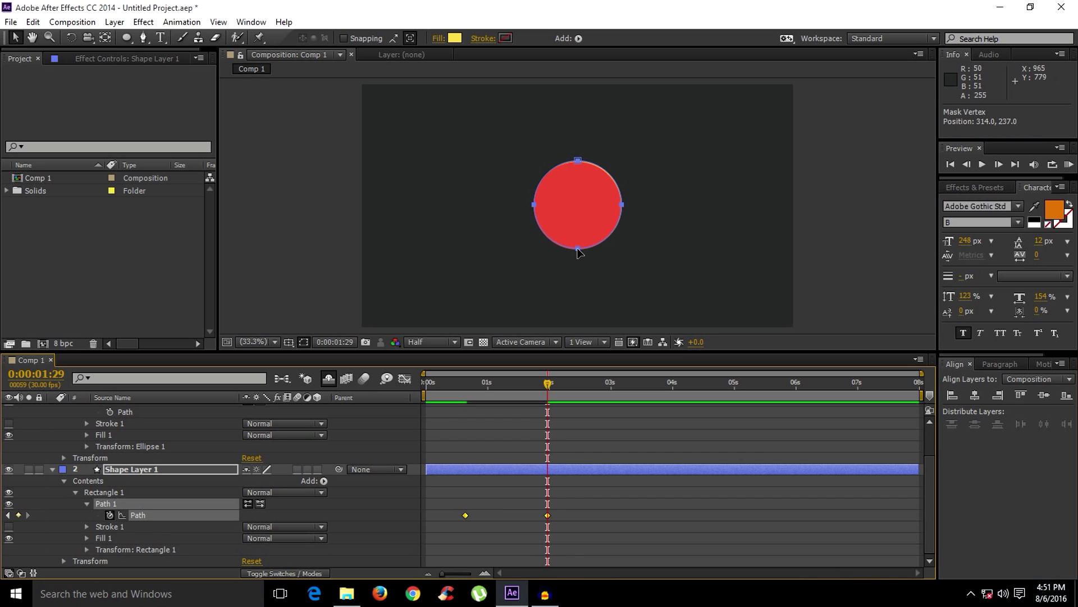
- Return to the start and scrub to 2:01 to preview the square morphing into a circle
scroll(461, 494, up, 2)
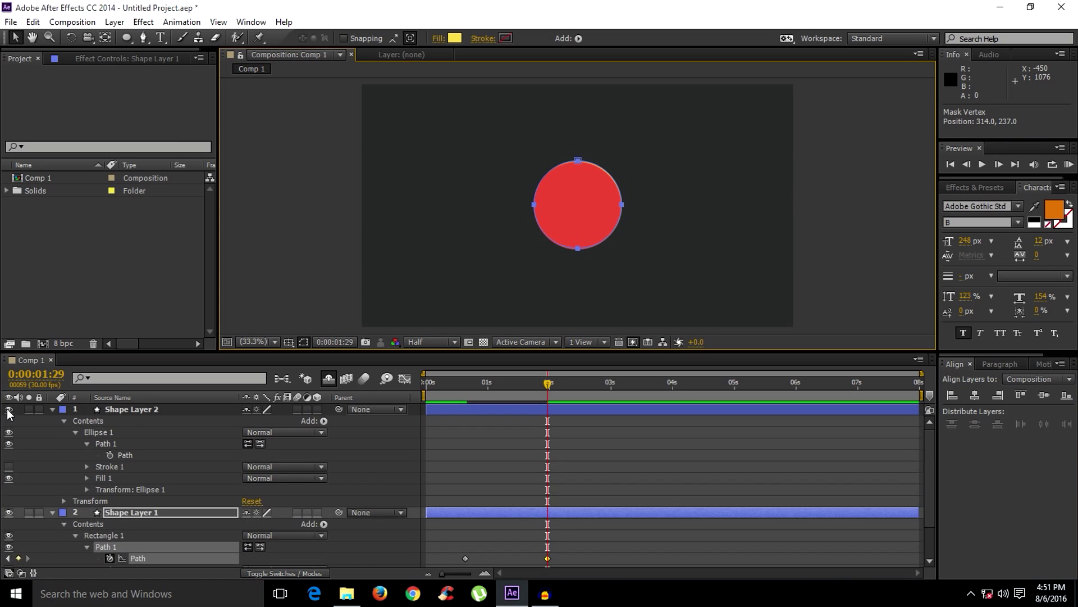
scroll(461, 494, down, 2)
drag(548, 383, 467, 389)
key(Home)
scroll(456, 419, up, 2)
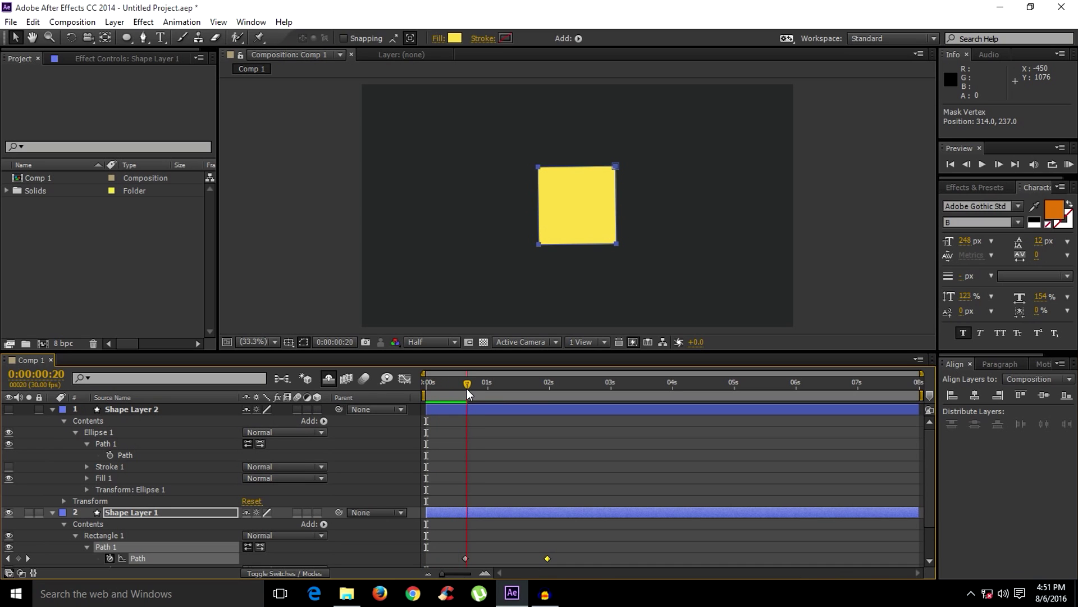
drag(467, 388, 551, 409)
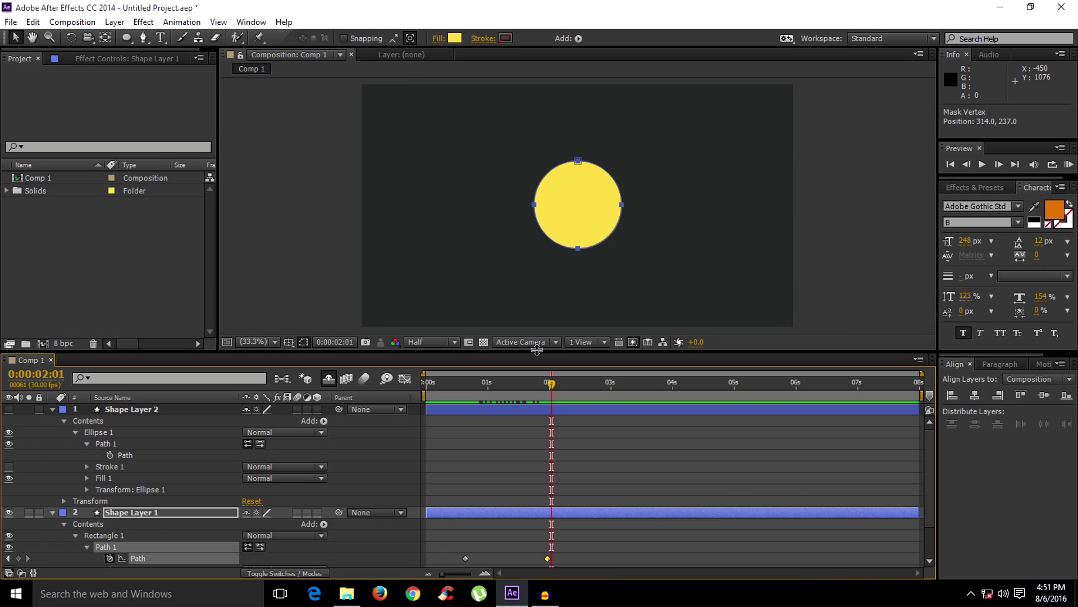
- Make the timeline panel taller, deselect everything, and choose the Pen tool
drag(537, 349, 538, 293)
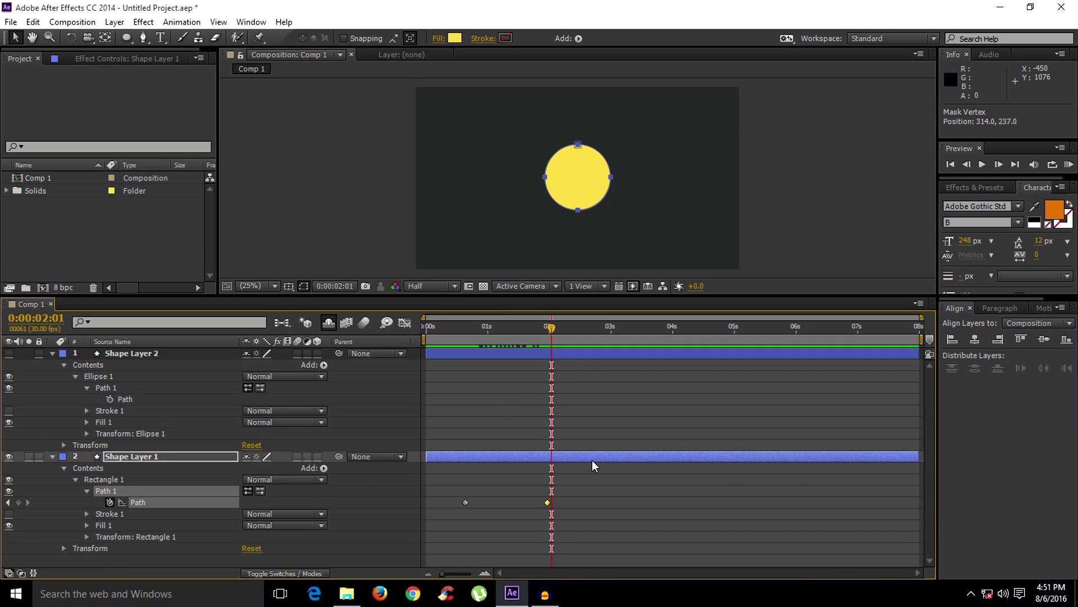
click(372, 554)
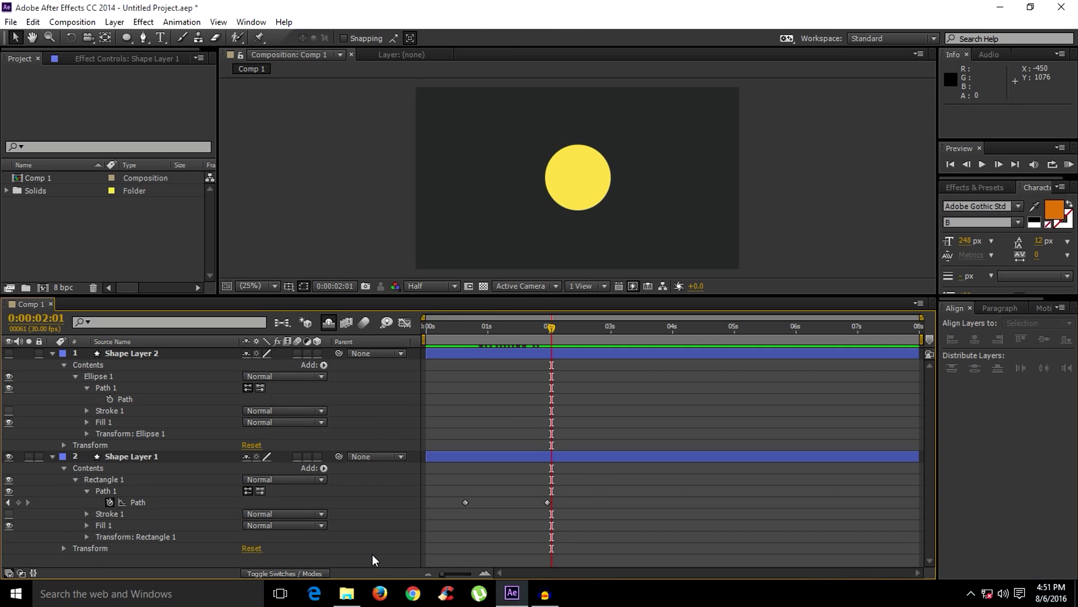
drag(133, 36, 159, 43)
- Click seven vertices right of the circle and close them into a filled angular shape
click(143, 38)
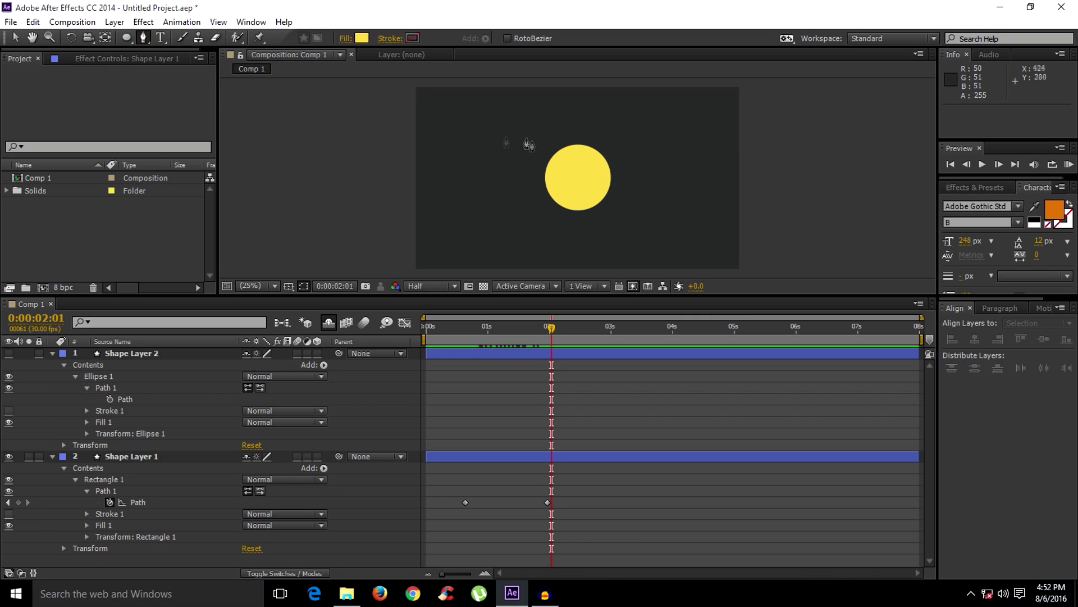
click(701, 147)
click(680, 187)
click(726, 198)
click(725, 153)
click(701, 114)
click(667, 147)
click(658, 167)
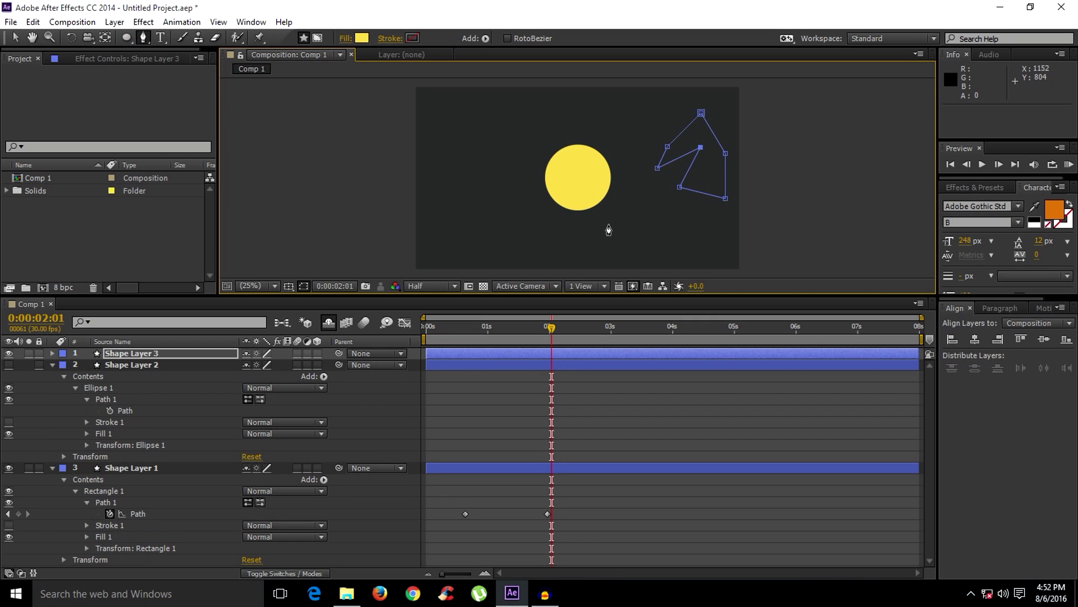
click(700, 147)
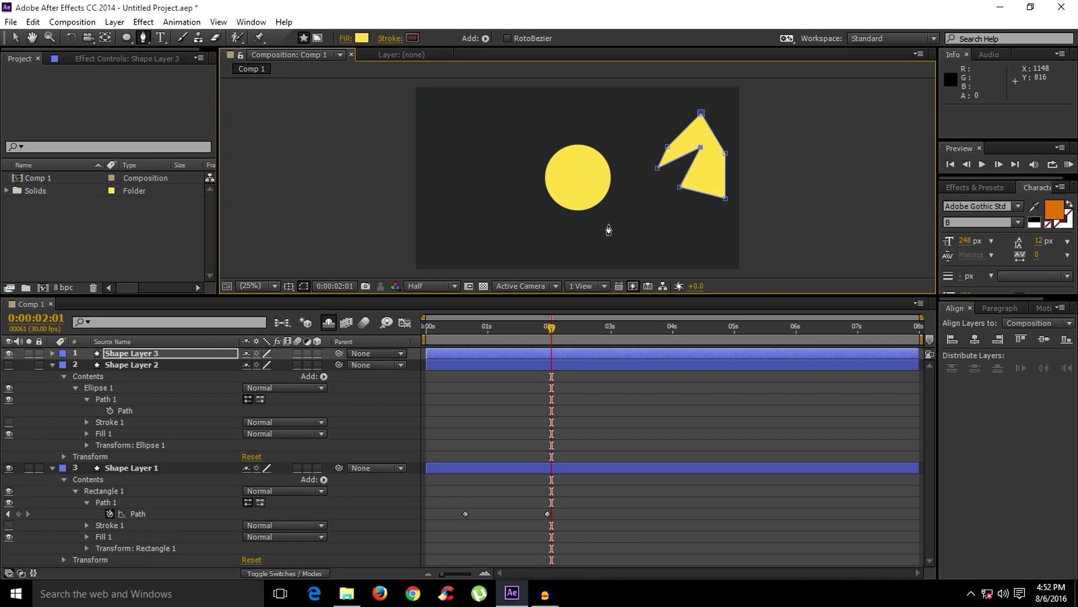
- Expand Shape Layer 3 > Shape 1 > Path 1, move the playhead, and select Shape Layer 1's Path
click(52, 353)
click(76, 376)
click(87, 387)
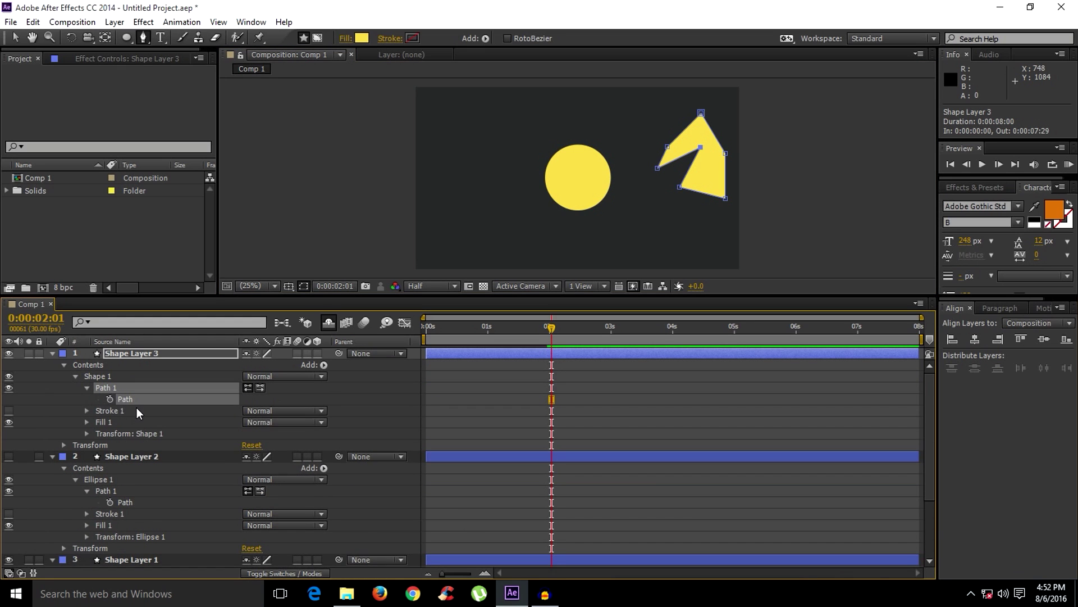
scroll(130, 365, down, 3)
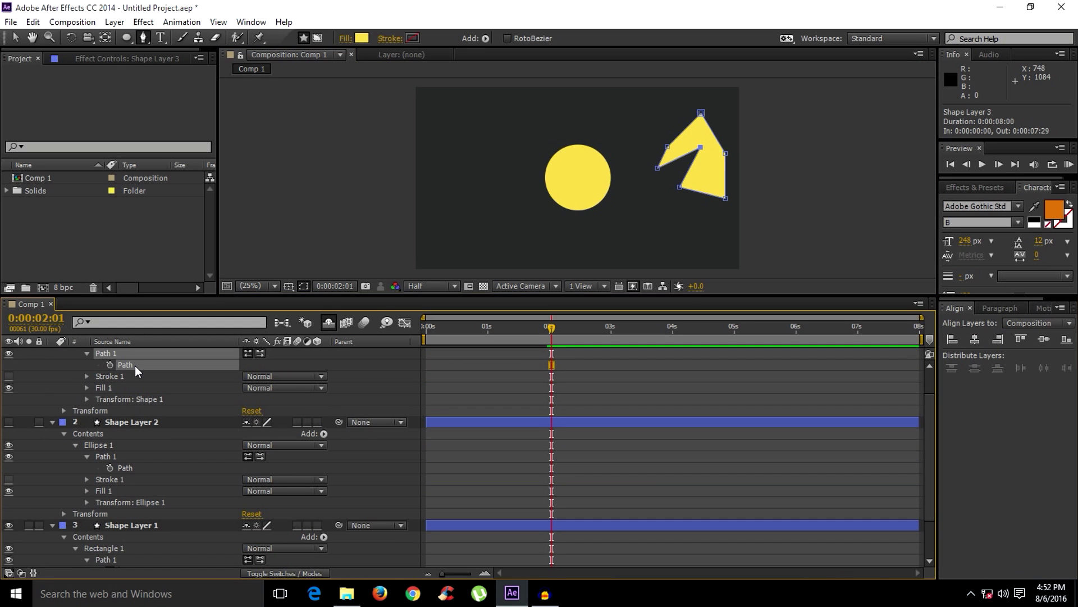
scroll(135, 365, down, 5)
drag(551, 327, 645, 338)
click(126, 499)
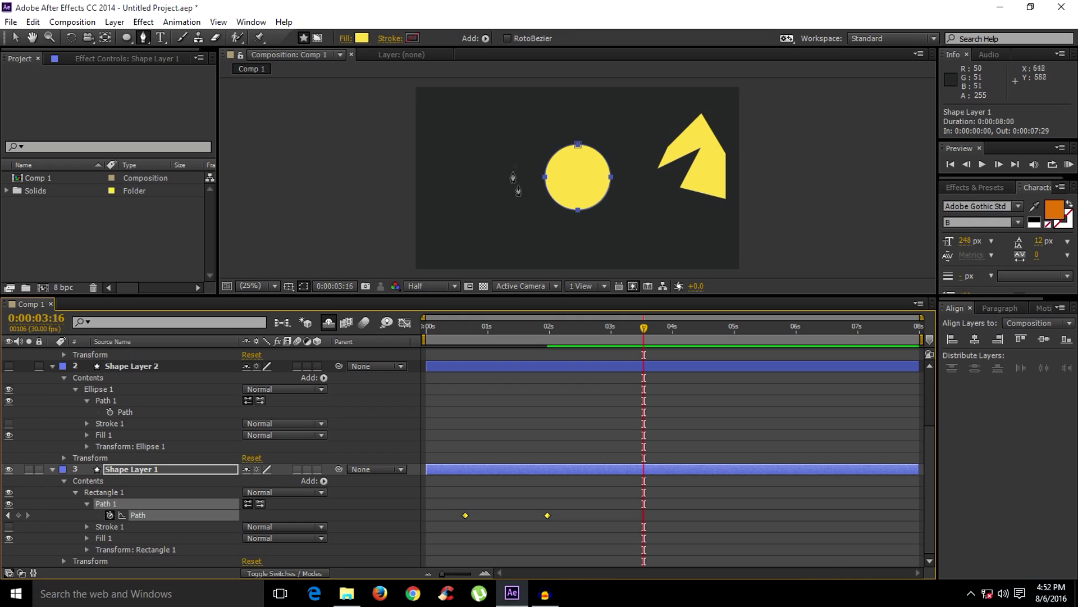
- Paste the drawn shape as a 3:16 path keyframe, centre it, hide Shape Layer 3, and scrub back
key(ctrl+v)
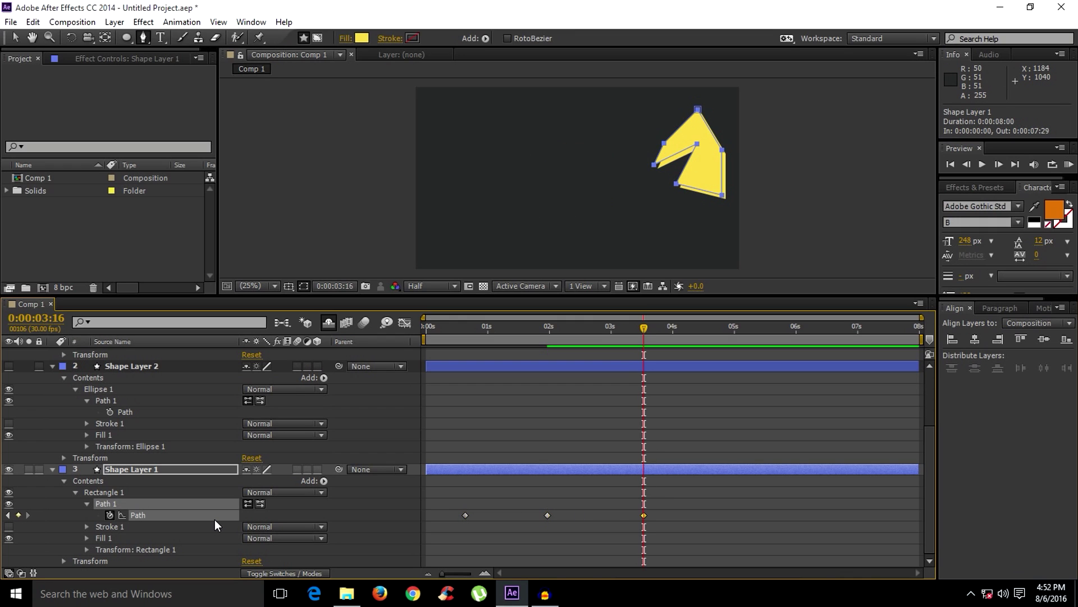
key(v)
drag(678, 189, 558, 211)
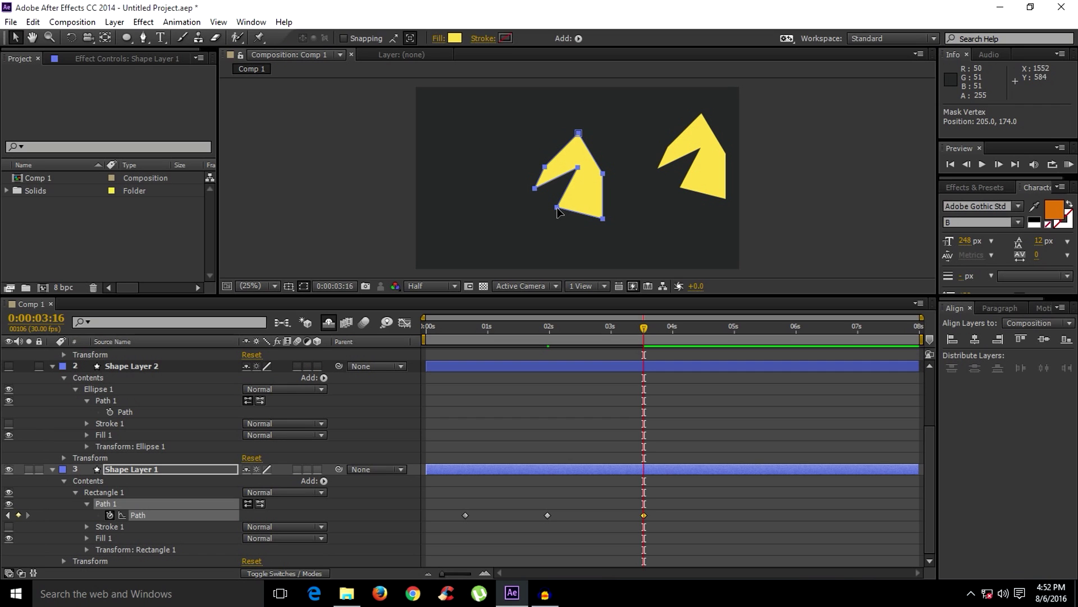
scroll(29, 366, up, 3)
click(8, 353)
click(52, 354)
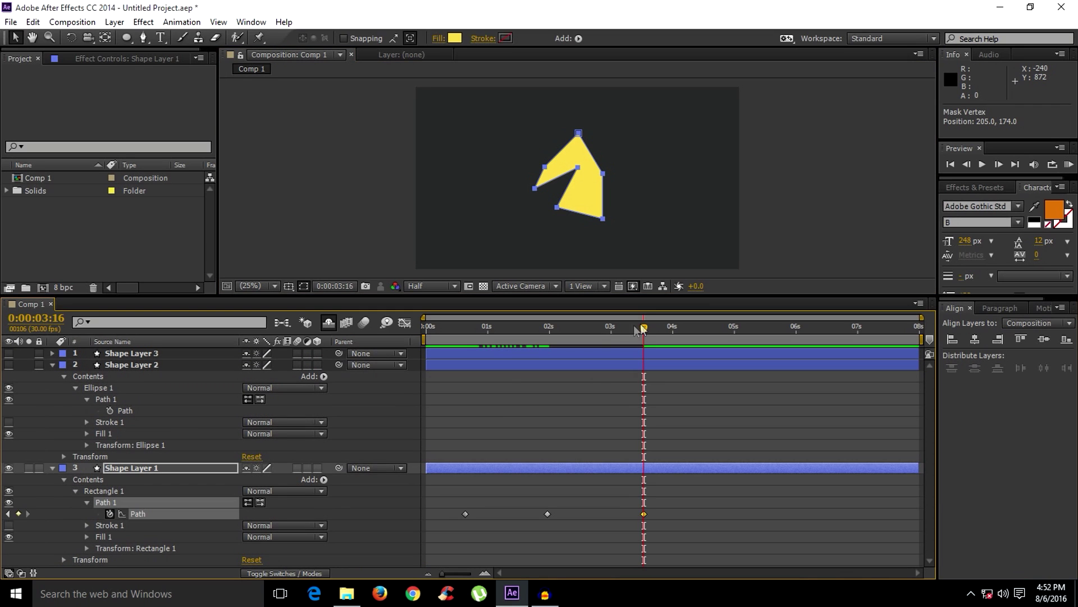
drag(637, 329, 683, 332)
- End the work area at 4:04, RAM-preview the morph, then select the circle's path
key(n)
key(KP_0)
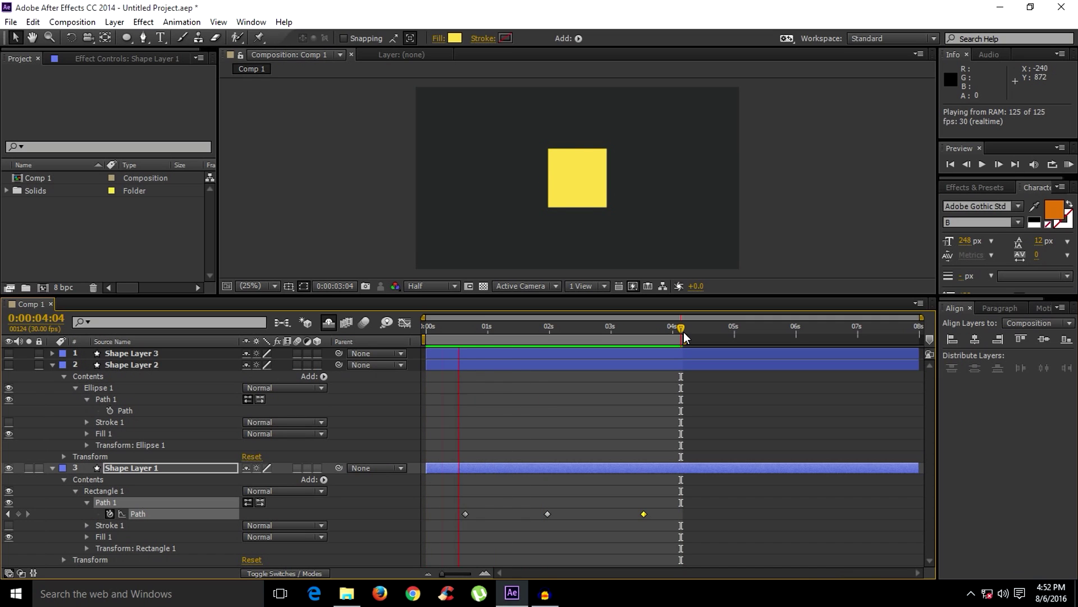
key(b)
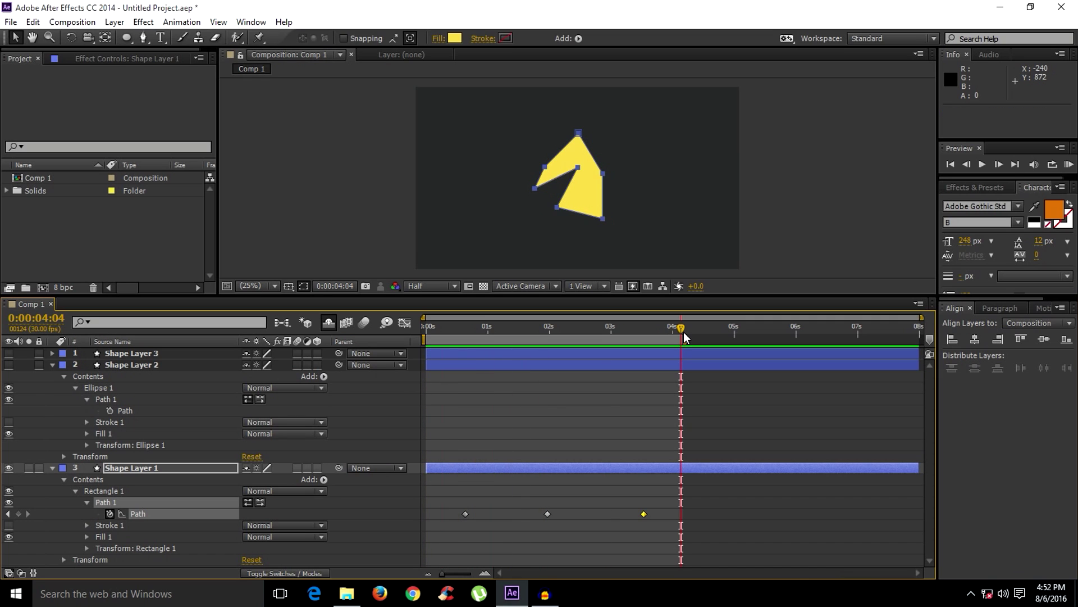
click(126, 410)
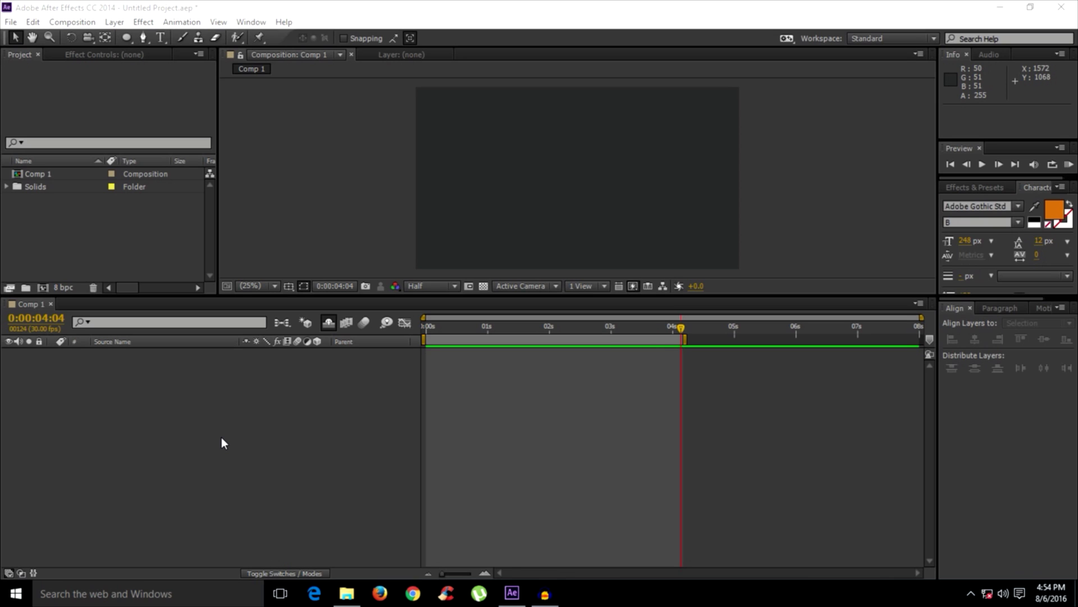
- Create two text layers in the composition, a capital 'T' and an 'R'
click(161, 37)
click(528, 186)
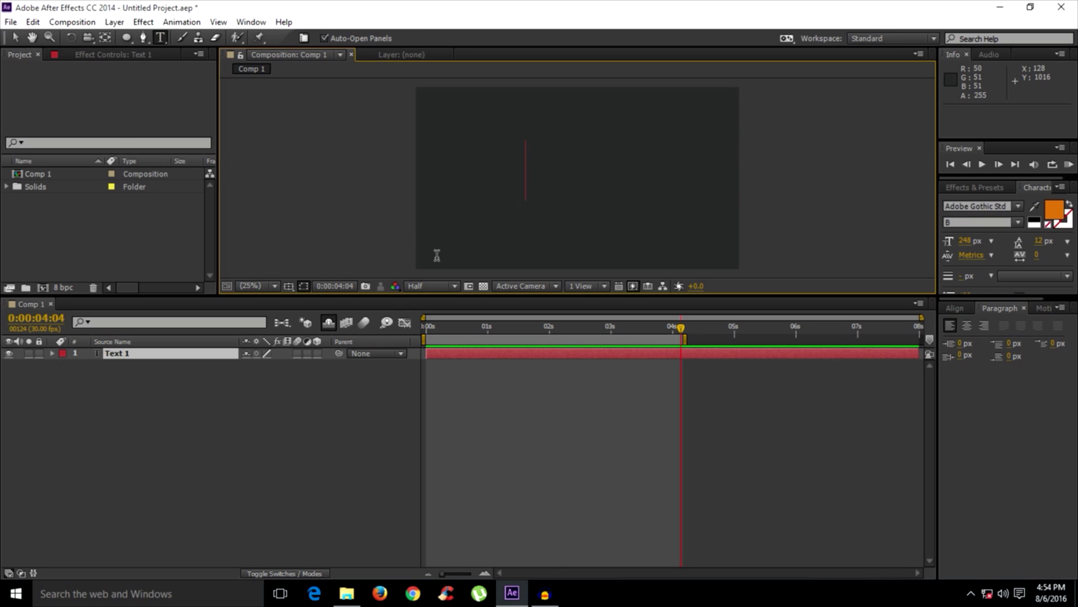
text(t)
key(BackSpace)
text(T)
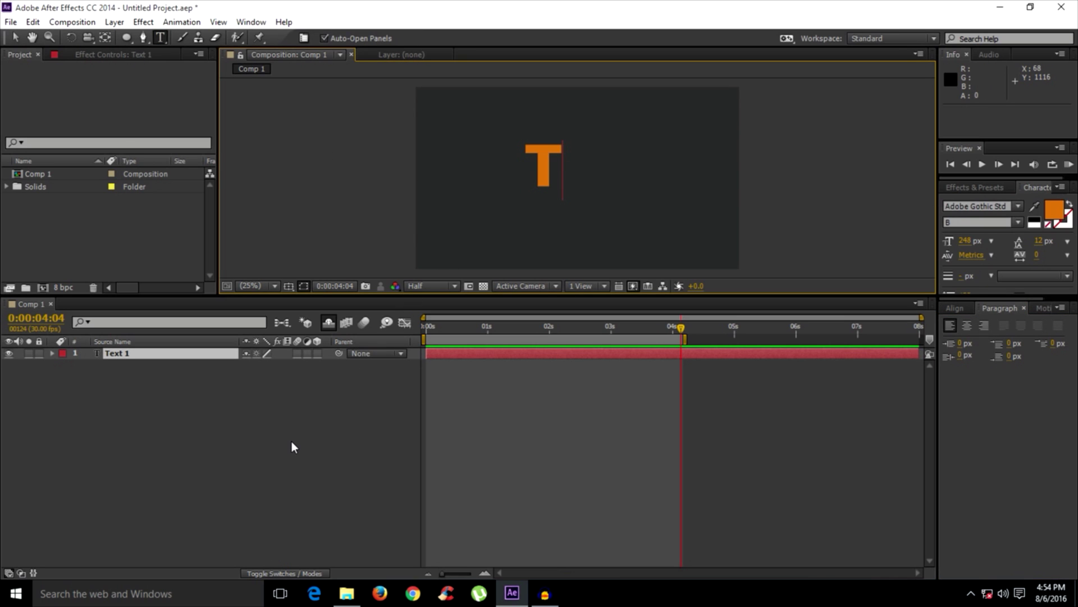
click(292, 440)
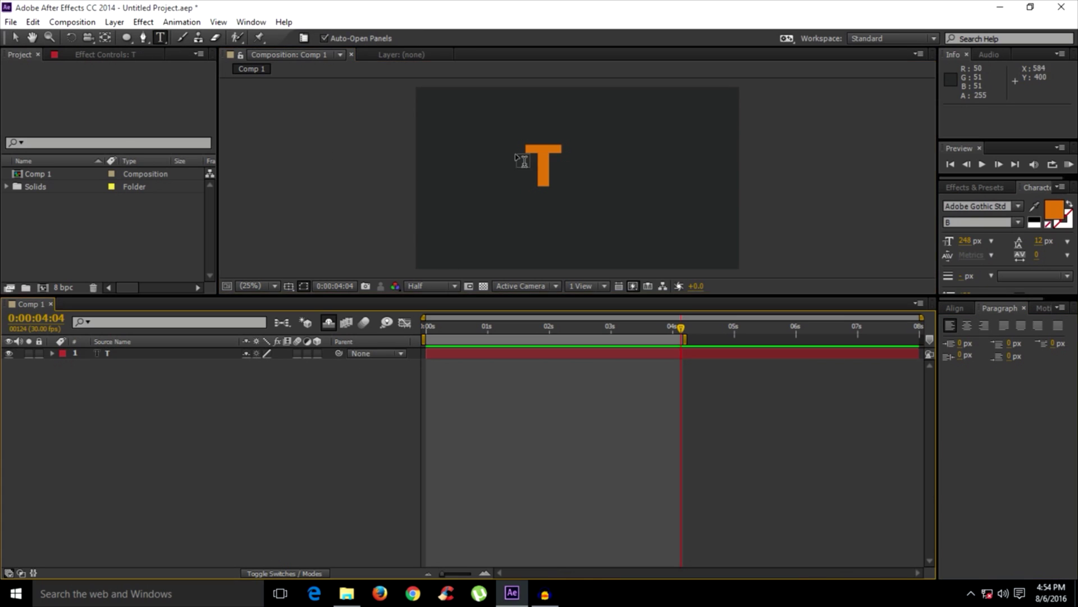
click(620, 170)
text(R)
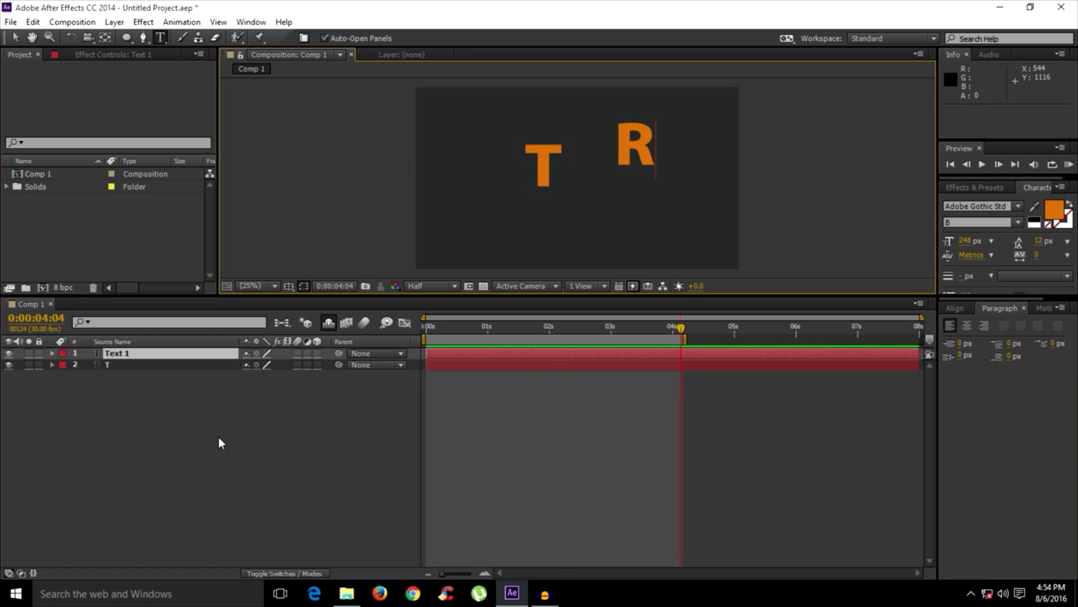
click(219, 441)
- Centre the T and R layers horizontally and vertically in the composition so they overlap
click(107, 364)
click(955, 307)
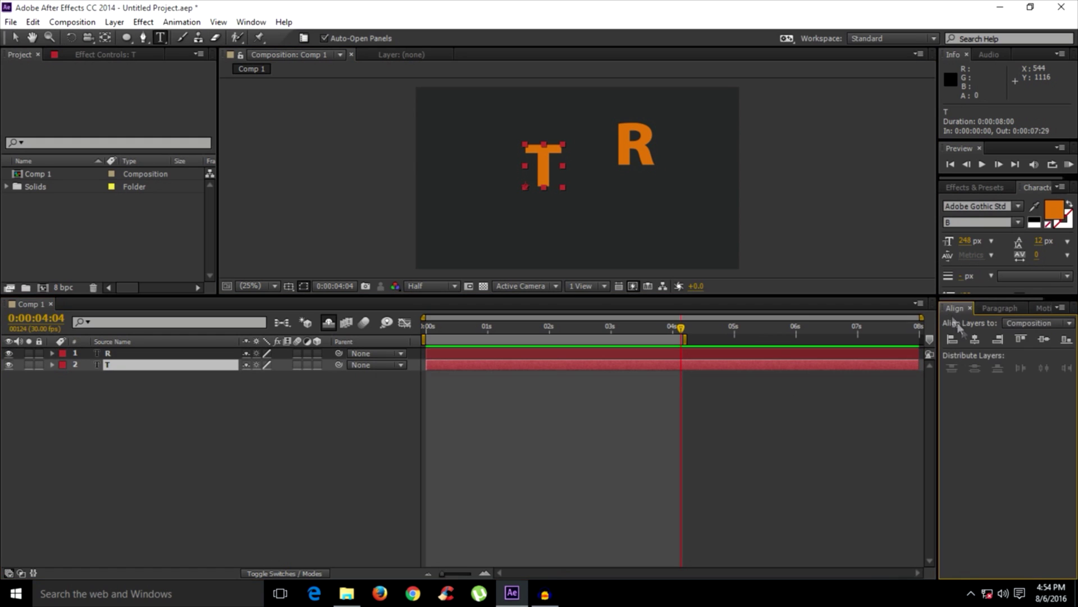
click(975, 339)
click(737, 354)
click(974, 339)
click(1043, 339)
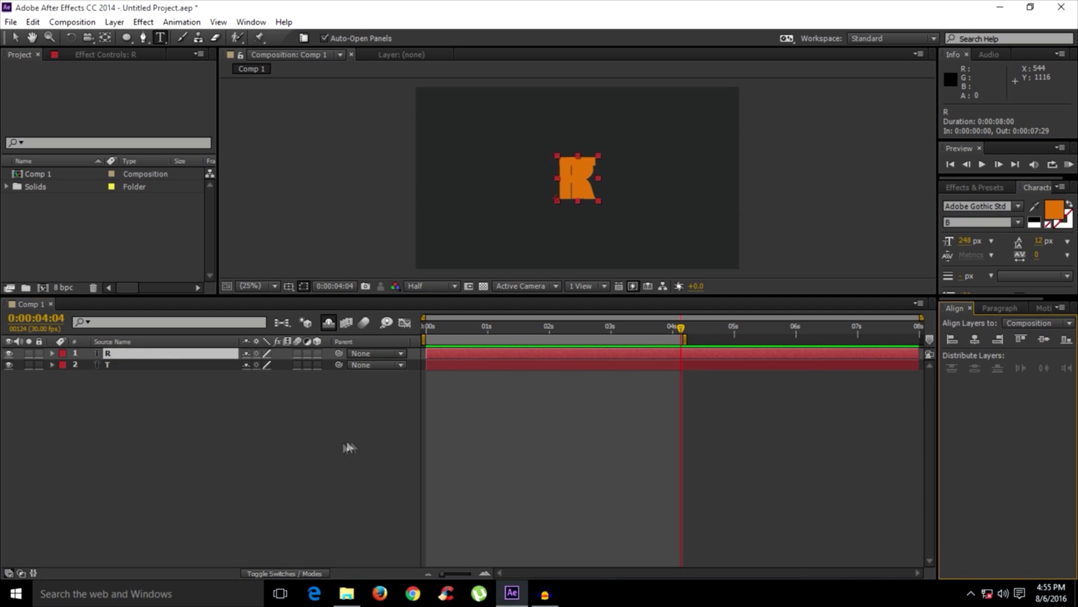
click(235, 447)
click(116, 364)
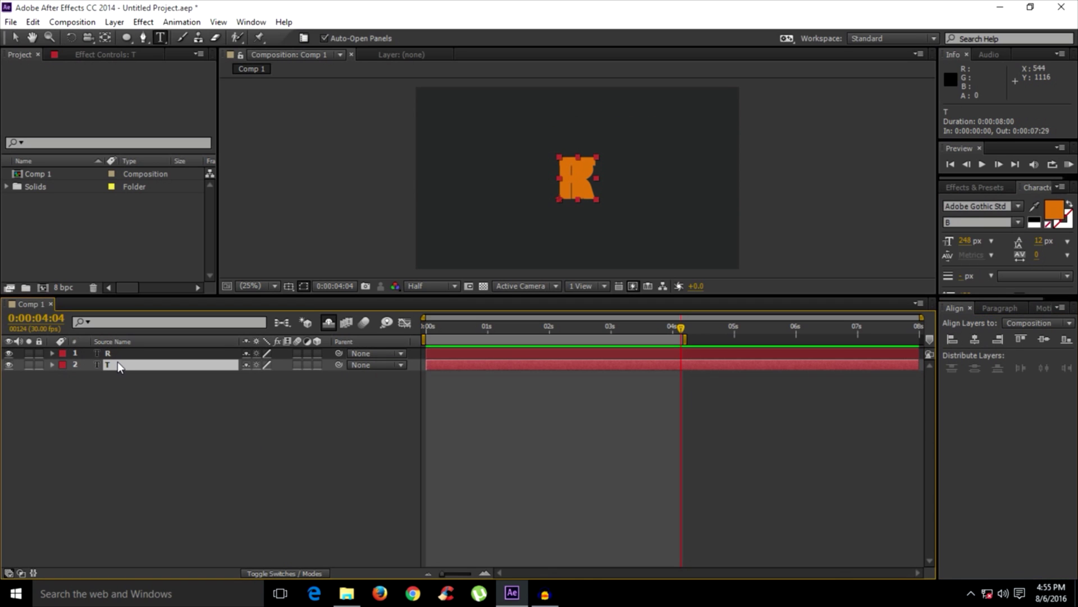
- Create shapes from text for both the T and R text layers
right_click(117, 363)
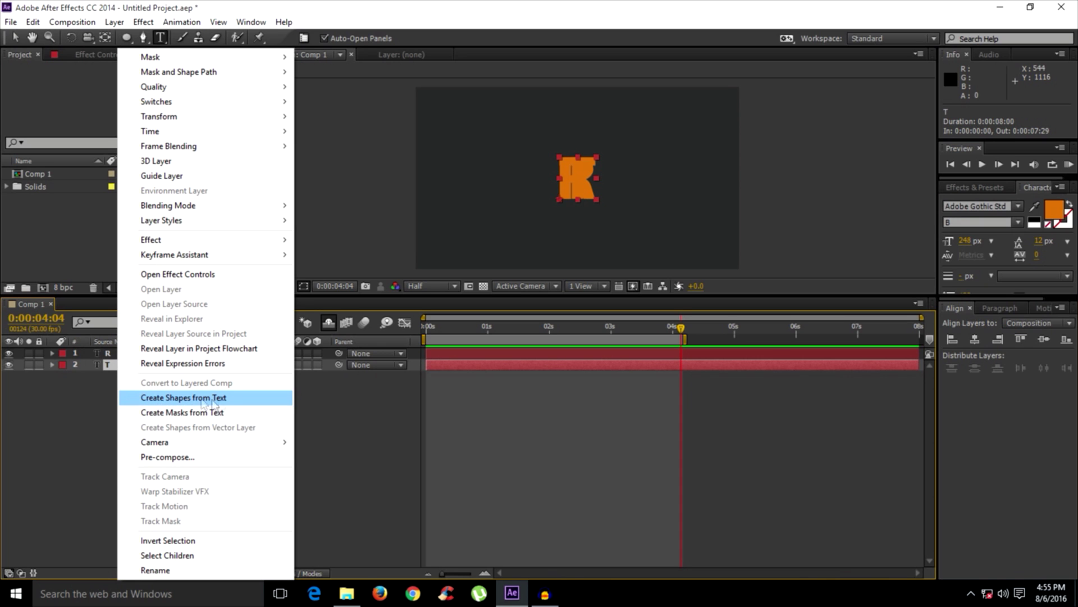
click(219, 400)
right_click(109, 365)
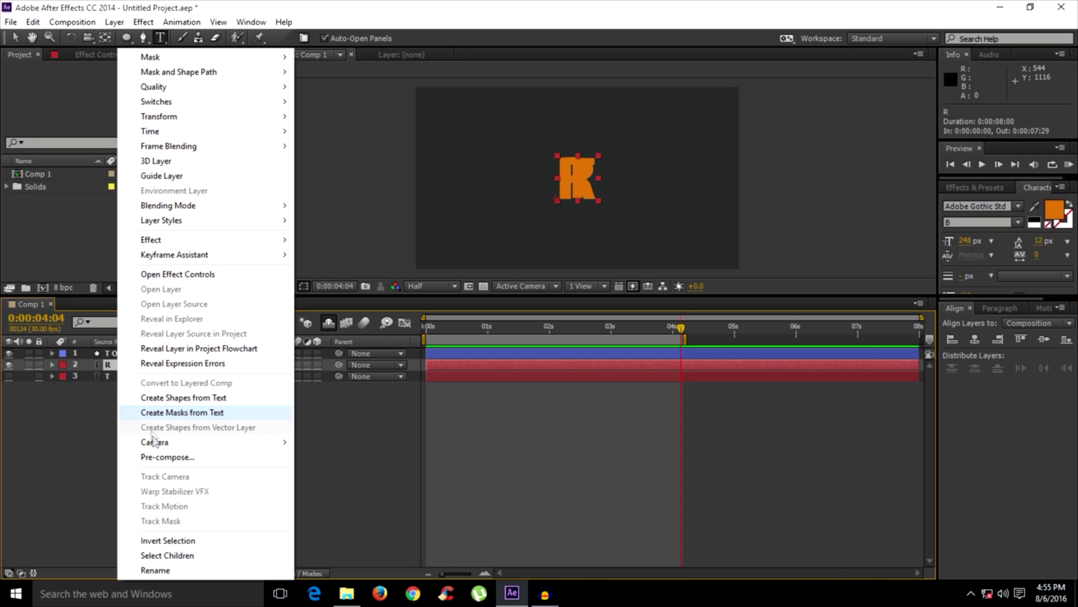
click(162, 397)
- Delete the original T and R text layers, keeping T Outlines and R Outlines
drag(105, 413, 106, 375)
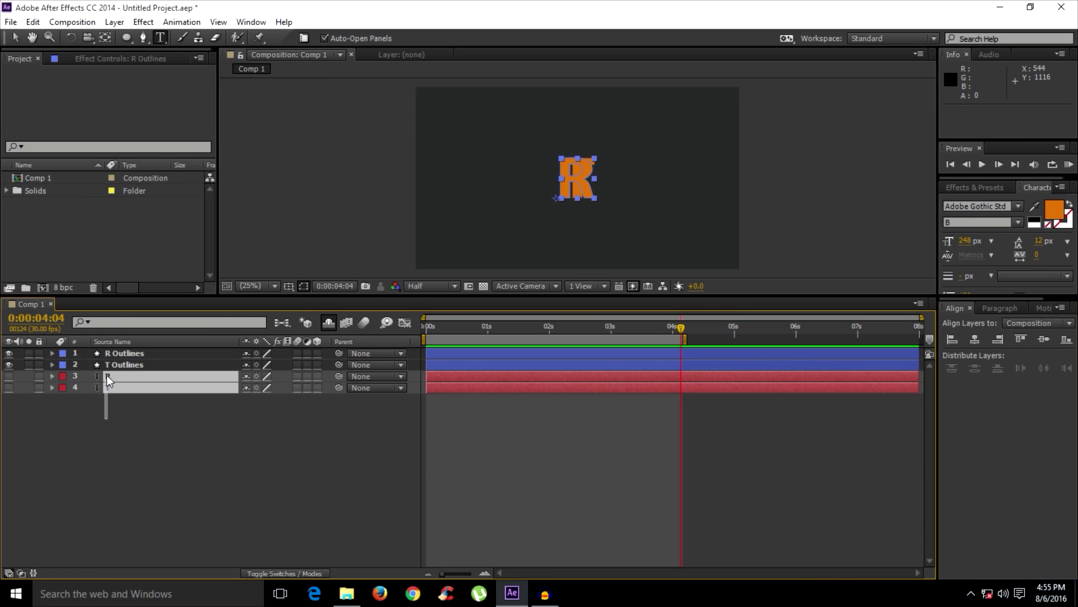
key(Delete)
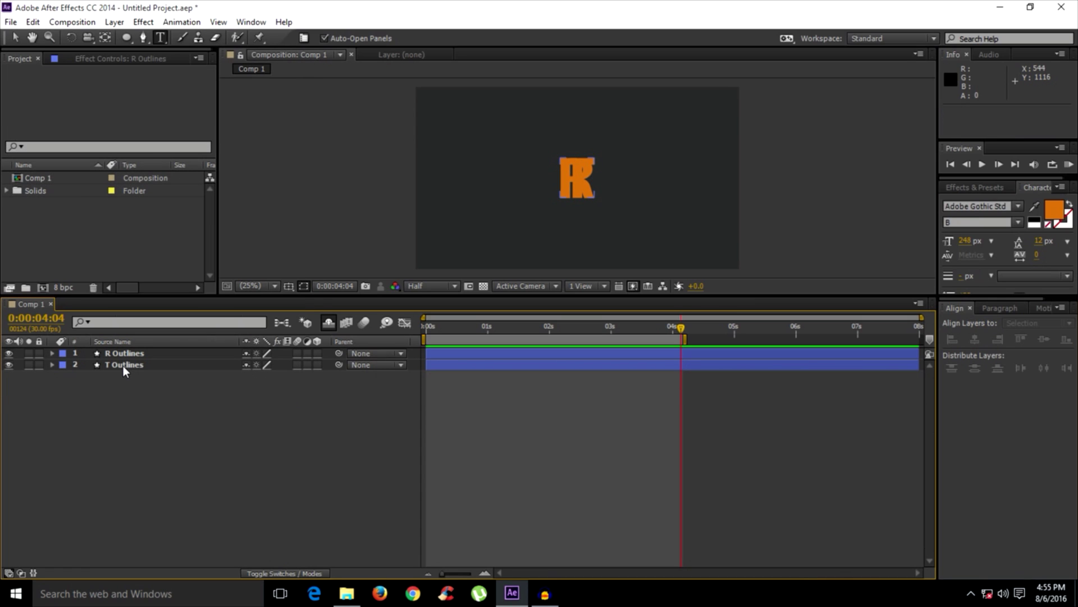
click(123, 365)
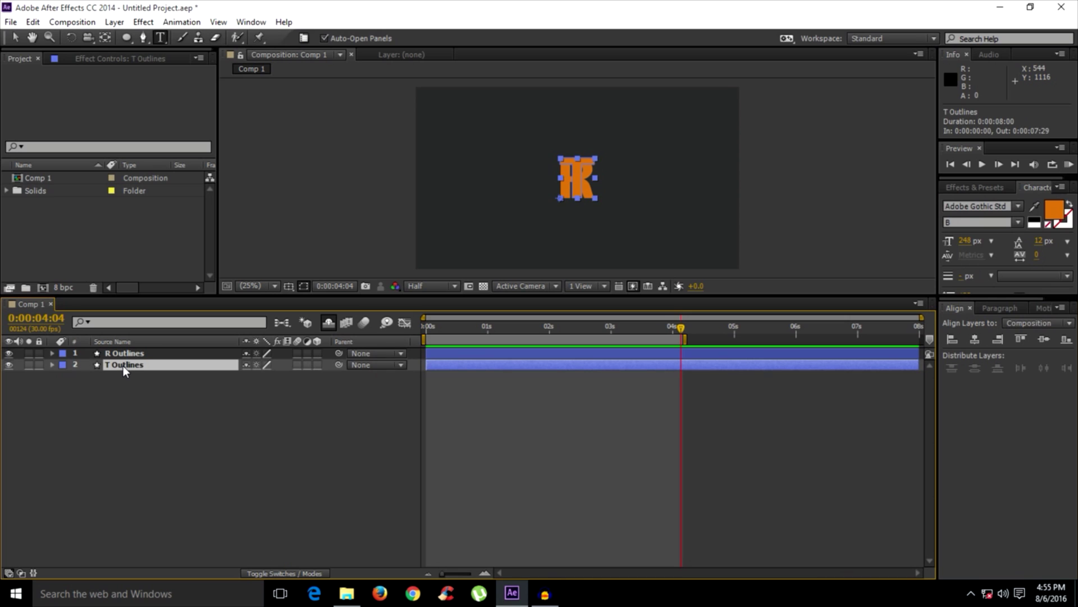
- Hide R Outlines and expand T Outlines down to the T group's Path property
click(8, 353)
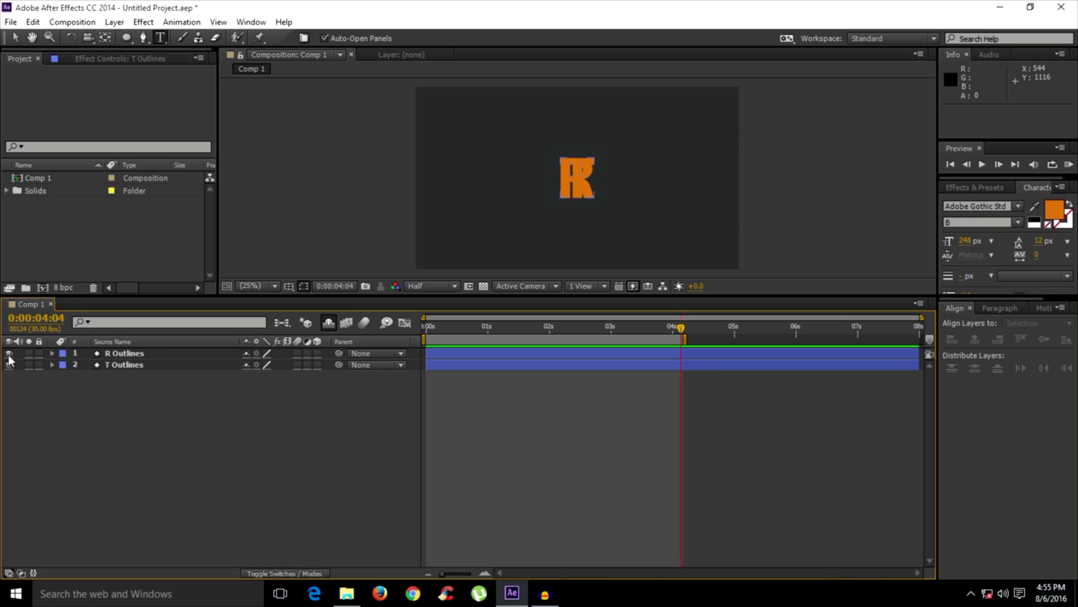
click(53, 365)
click(64, 376)
click(76, 388)
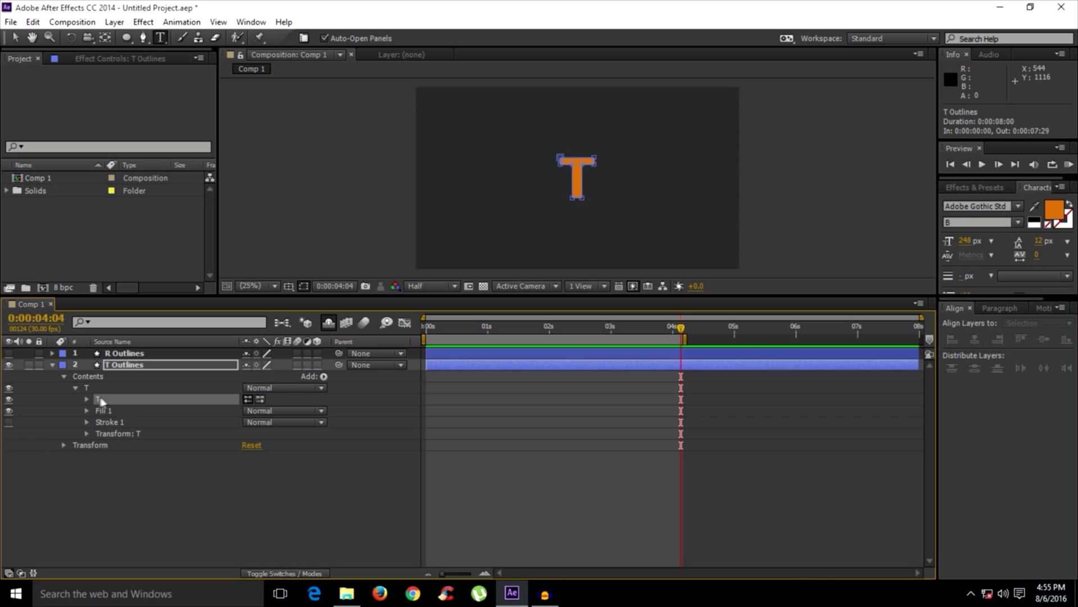
click(100, 397)
click(87, 399)
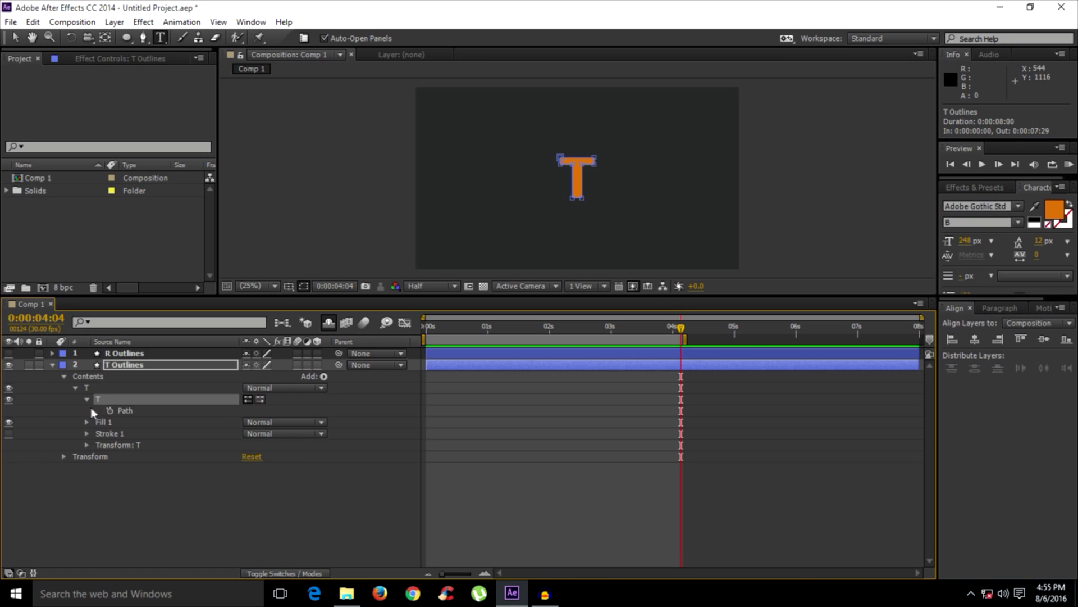
click(126, 411)
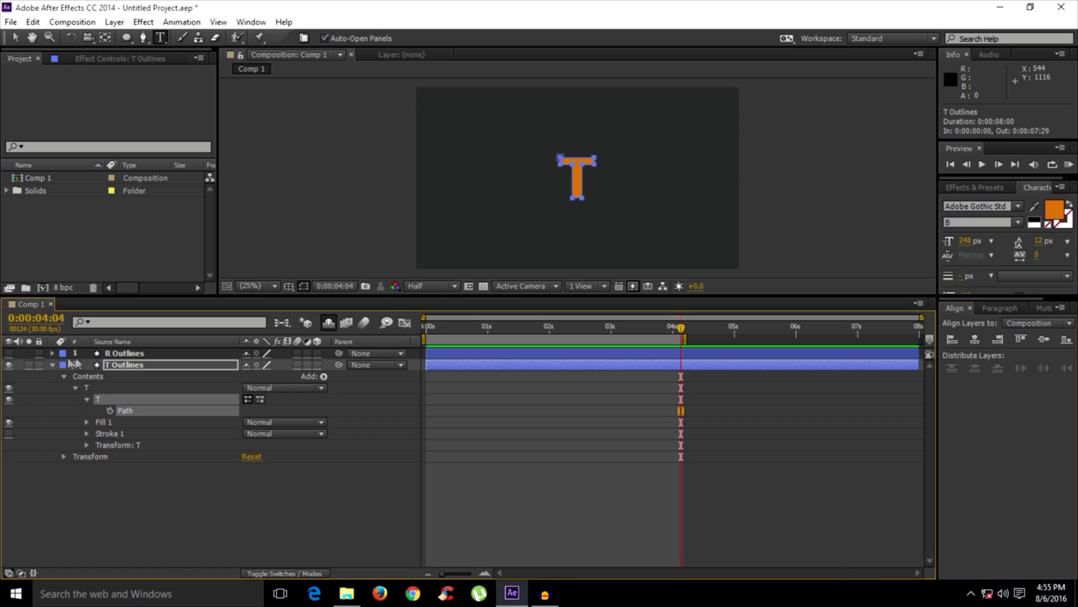
- Show R Outlines again and expand both of its inner R path groups to their Paths
click(8, 353)
click(52, 352)
click(90, 364)
click(75, 375)
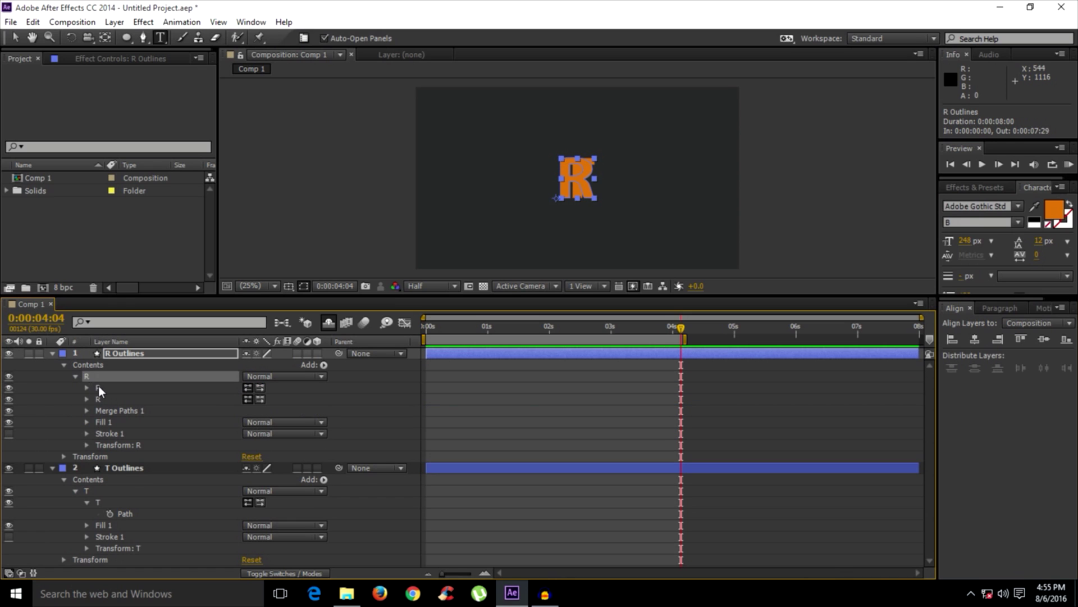
click(101, 394)
click(89, 388)
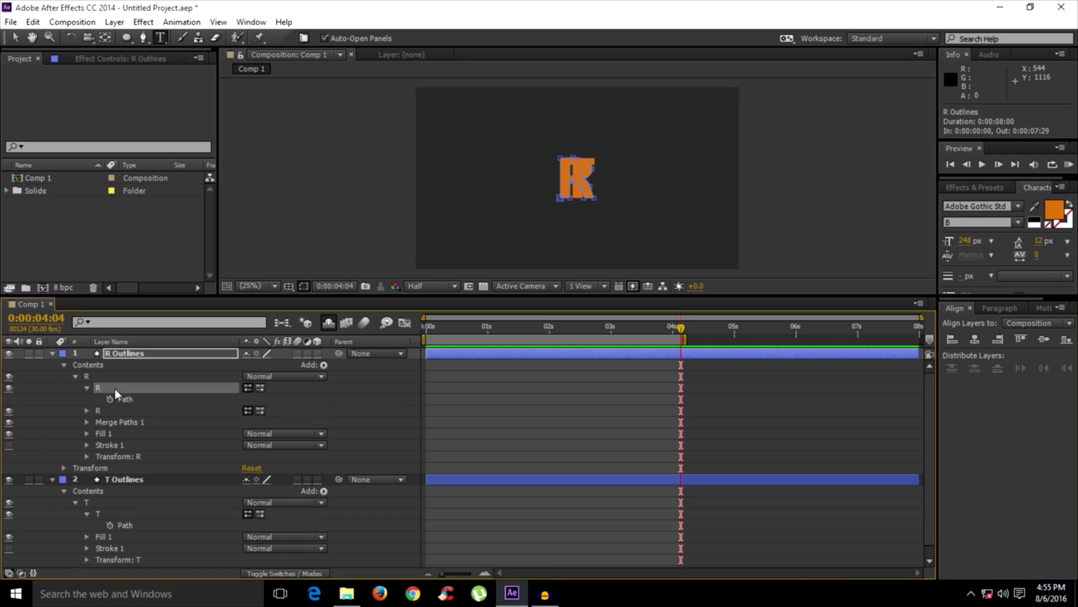
click(123, 398)
click(88, 411)
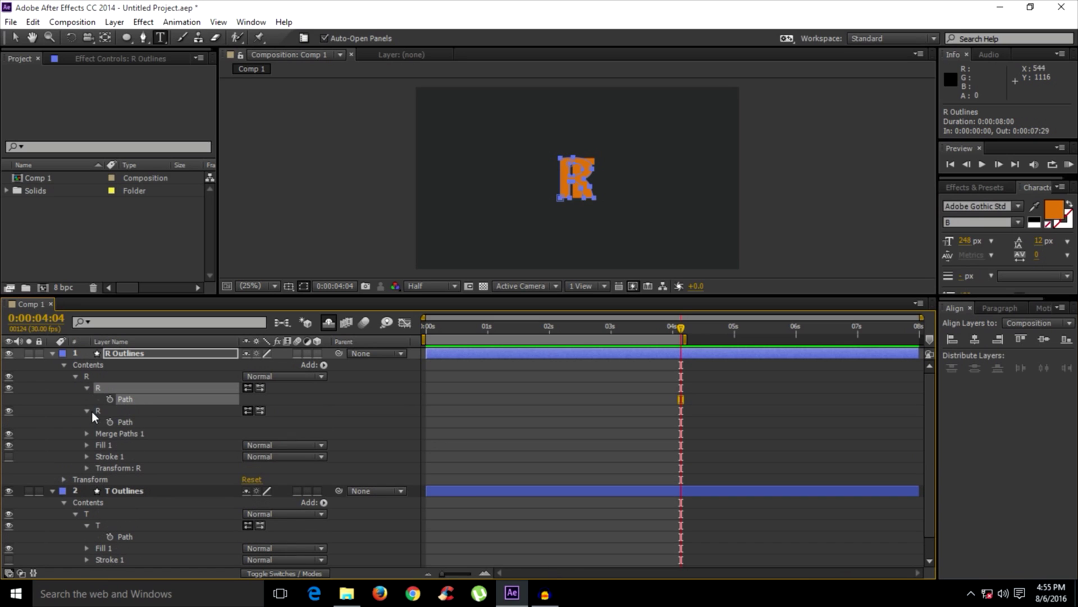
click(100, 410)
click(121, 422)
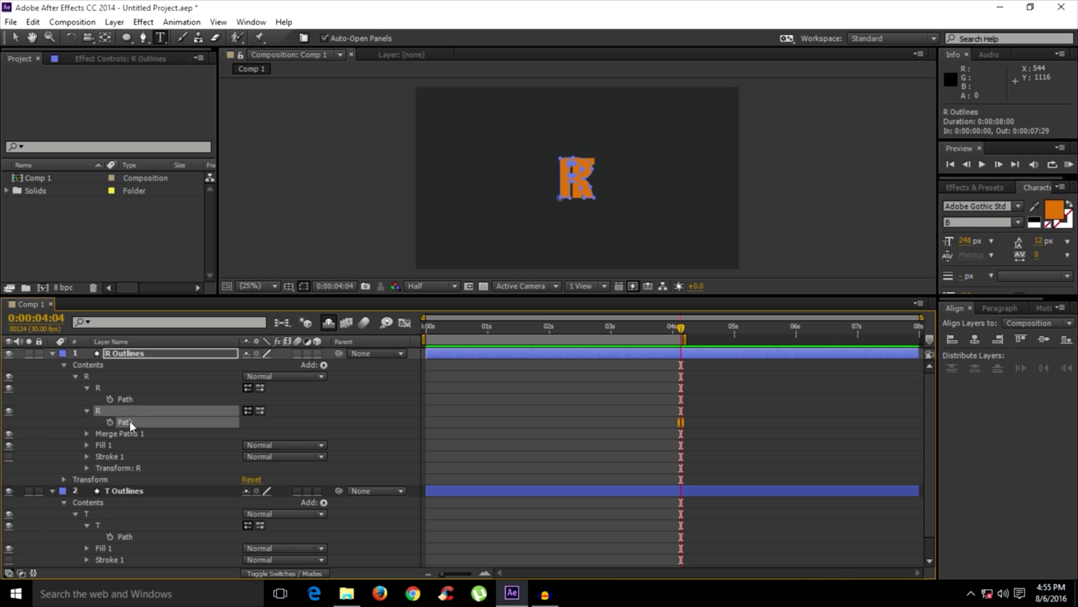
- Drag the second R path group above the first in R Outlines
drag(128, 396, 128, 396)
scroll(128, 410, down, 1)
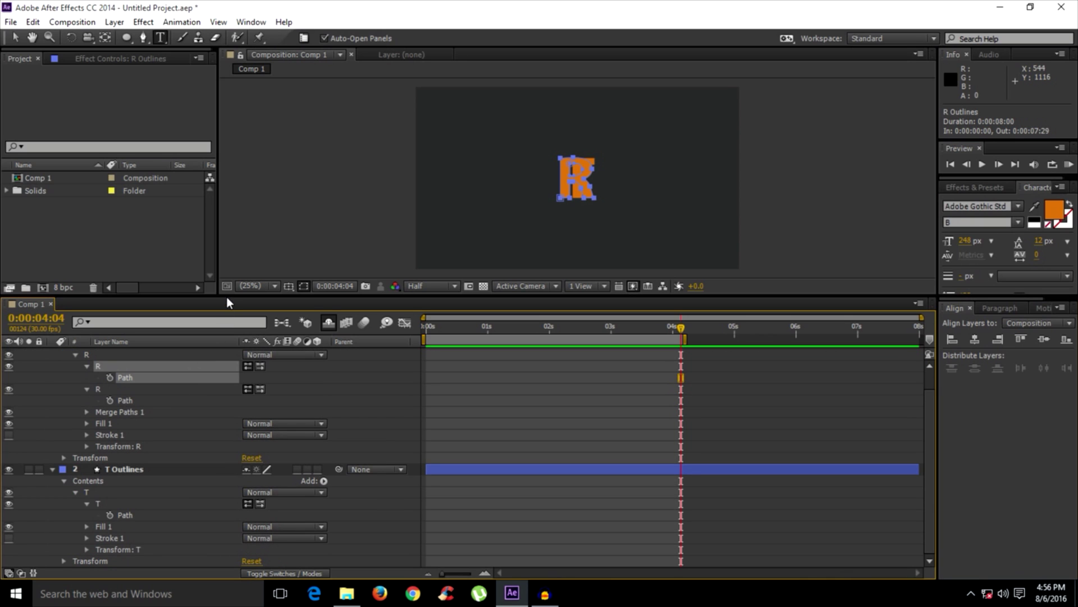
scroll(123, 427, up, 1)
scroll(121, 447, down, 1)
click(120, 504)
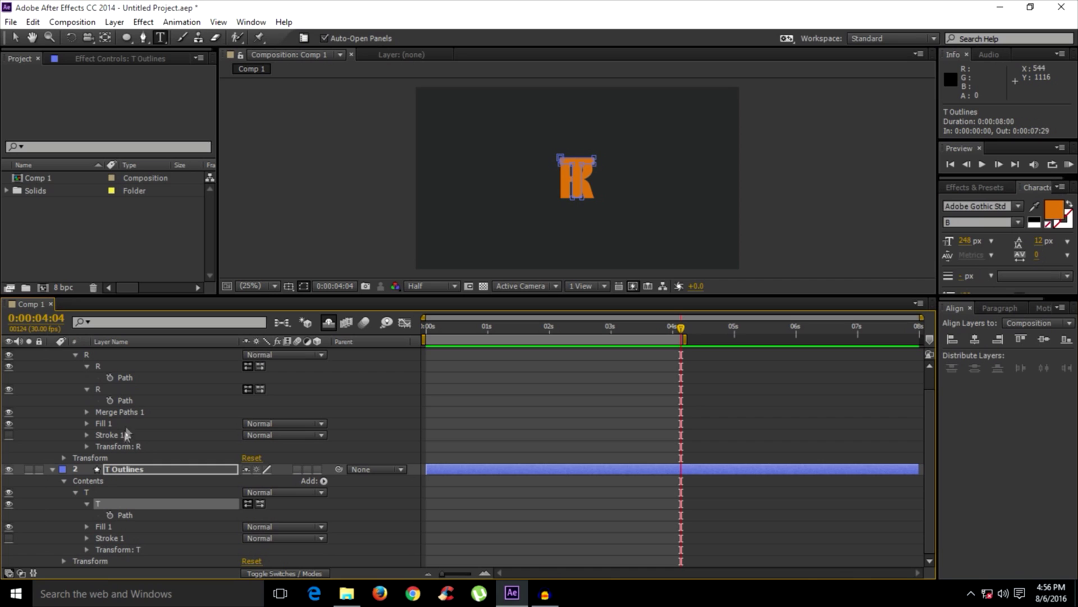
click(128, 400)
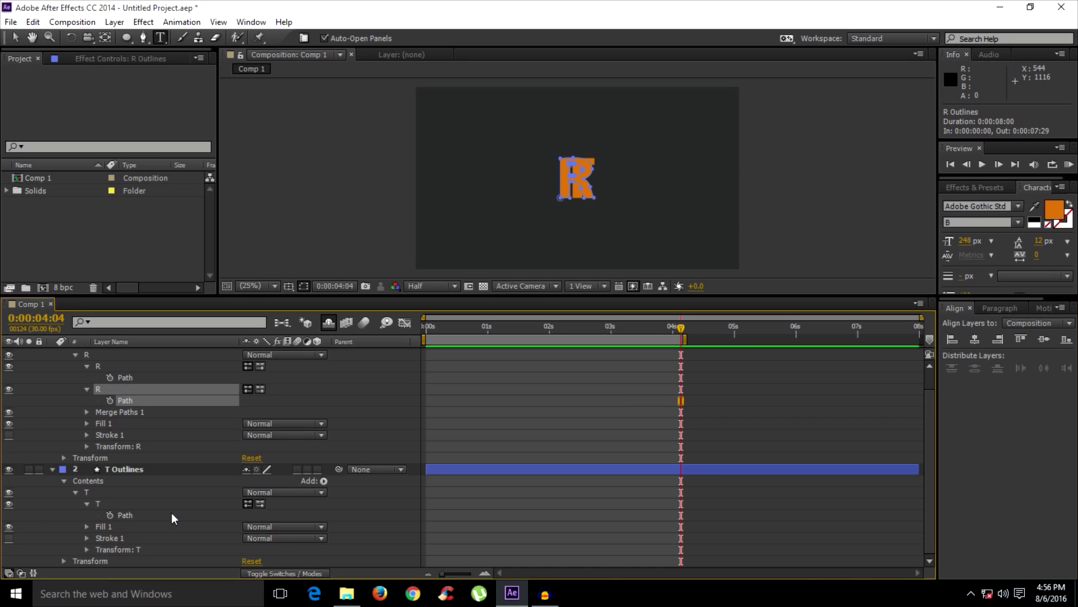
click(90, 480)
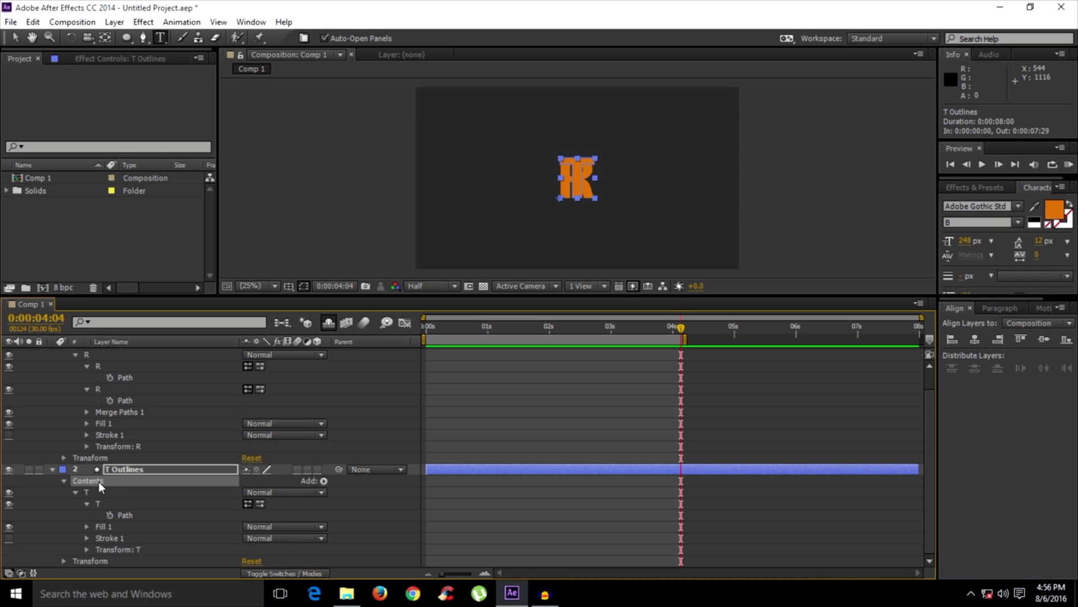
- Add an empty Path 1 inside the T group and keyframe its shape at 0:00:00:20
click(323, 480)
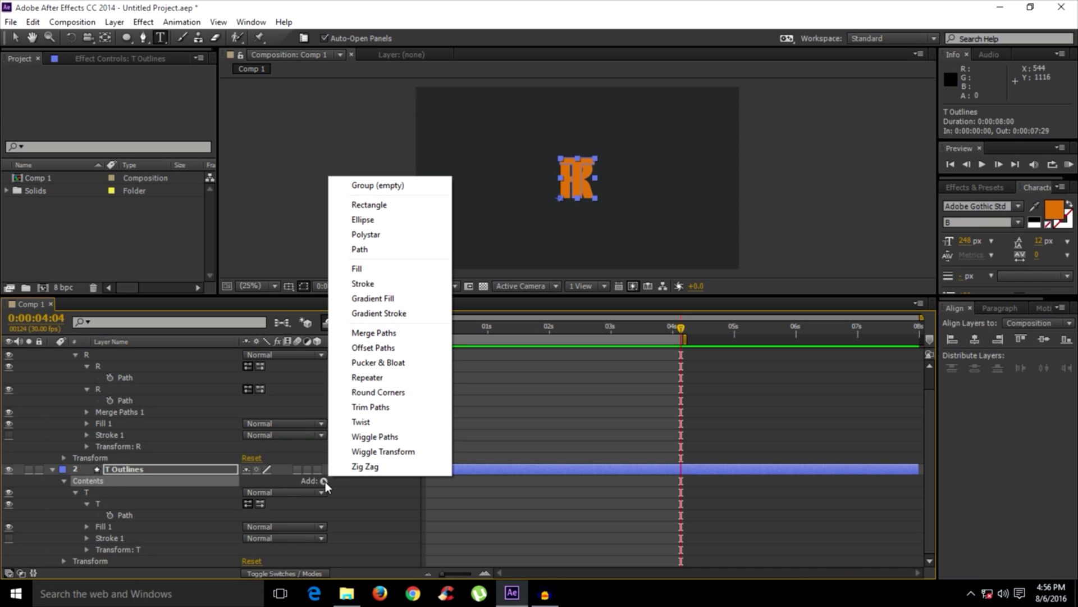
click(370, 249)
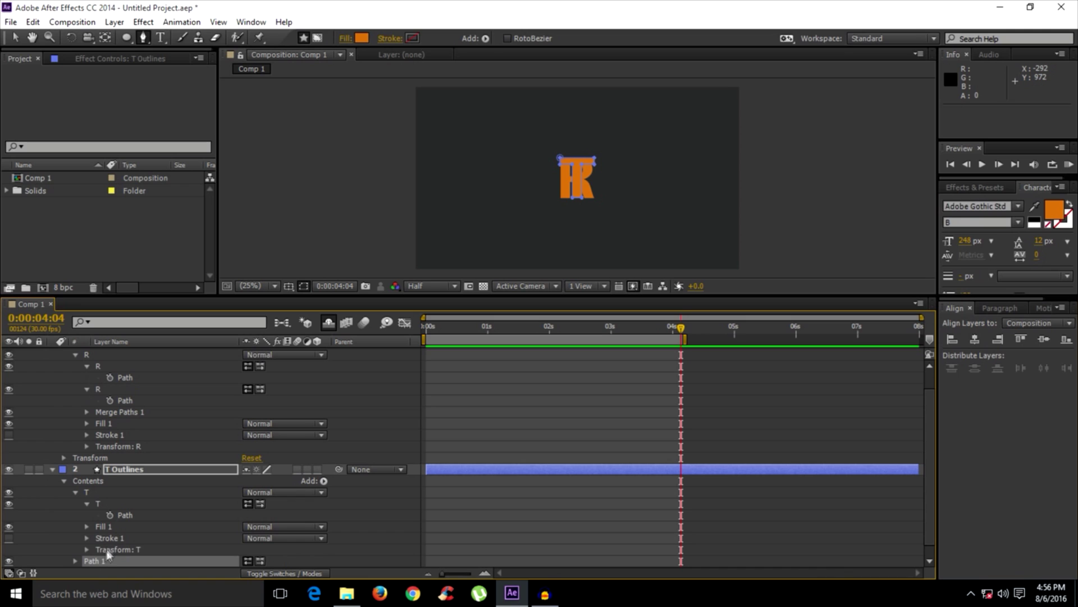
drag(114, 508, 113, 511)
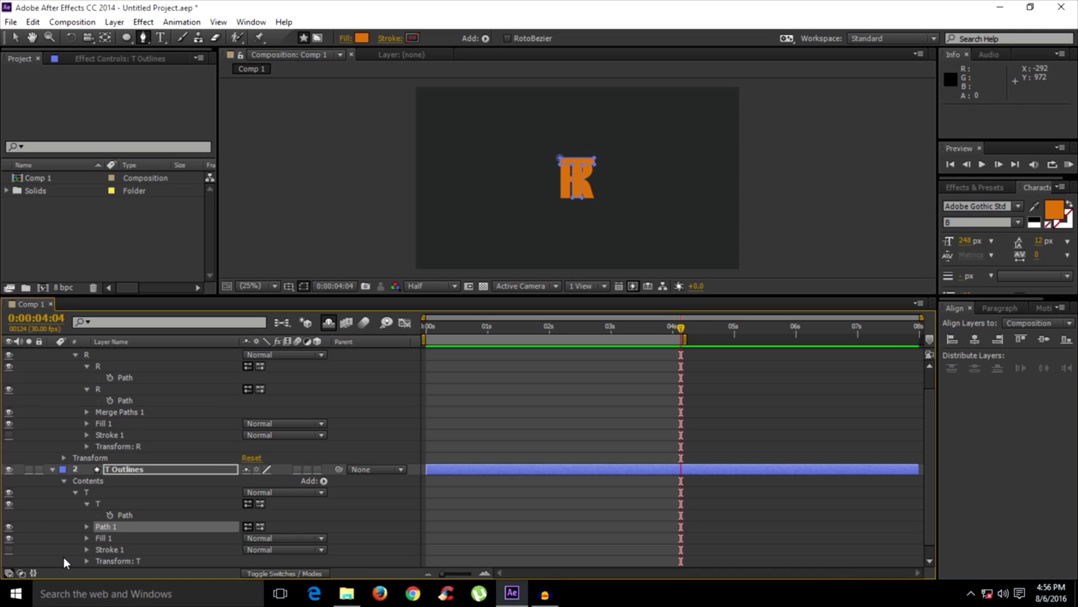
click(86, 526)
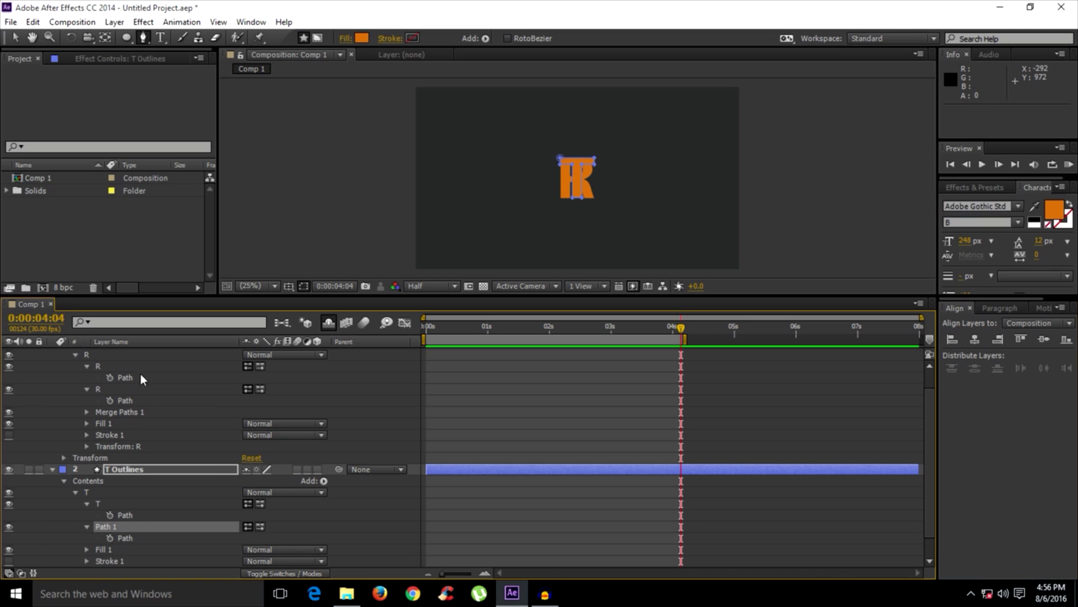
click(128, 513)
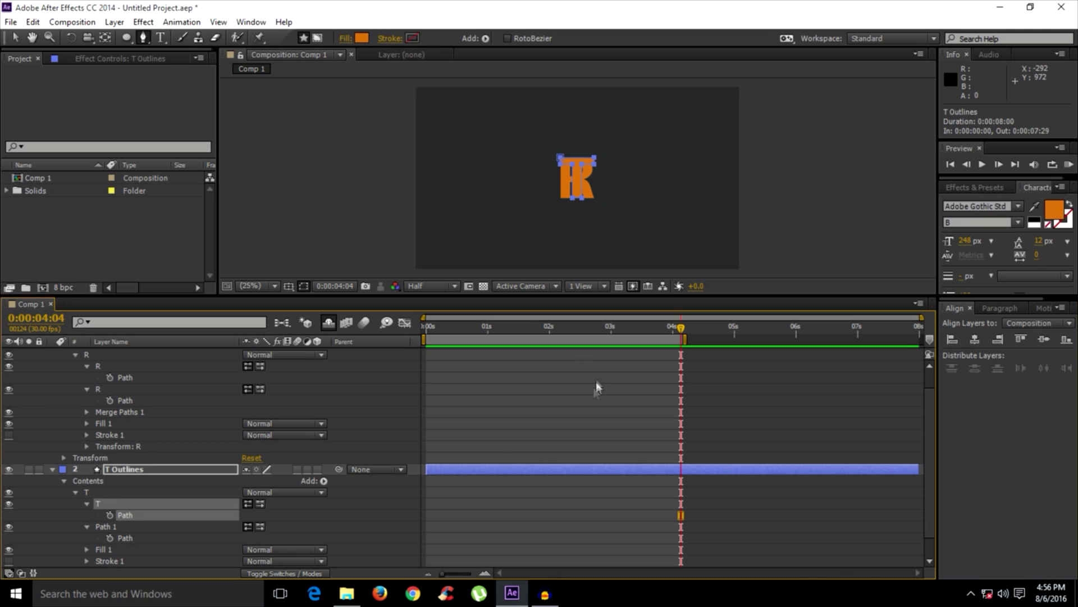
drag(494, 328, 466, 328)
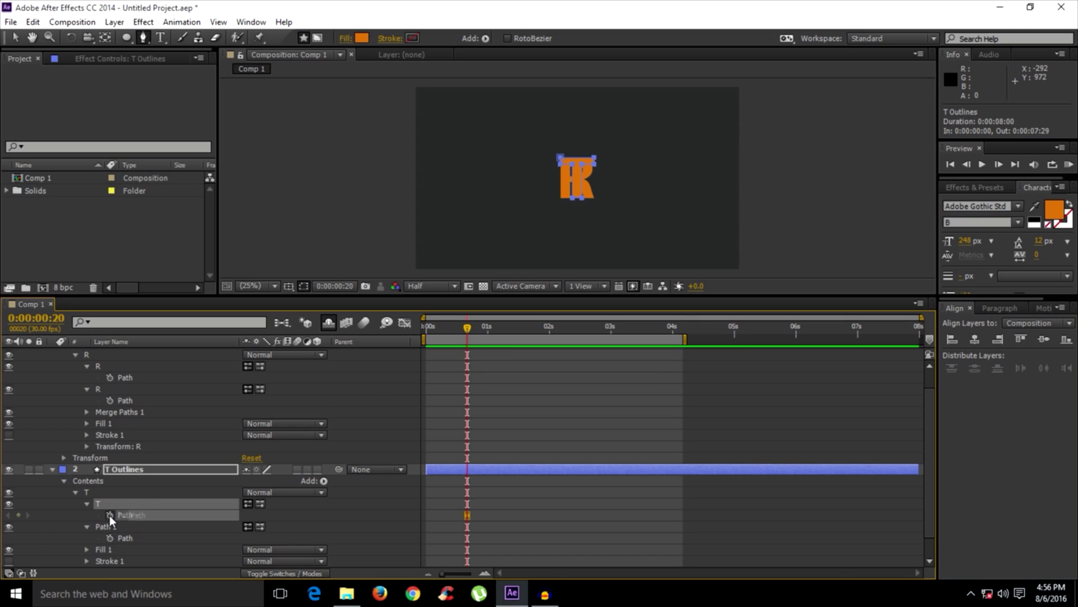
click(110, 537)
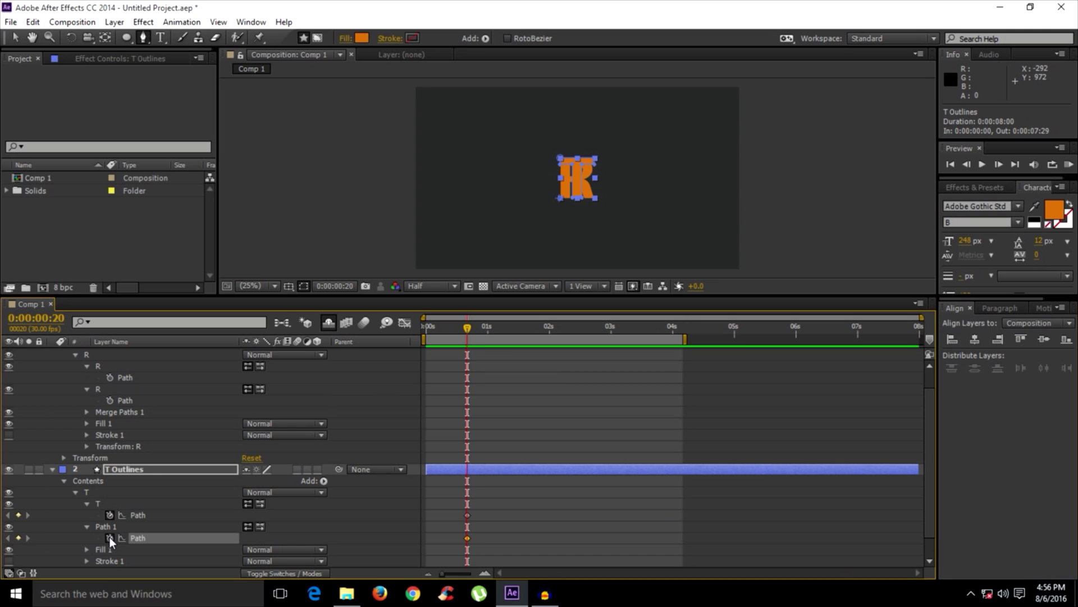
- At 0:00:01:25, paste the two R path shapes into Path 1 and the T path
click(129, 399)
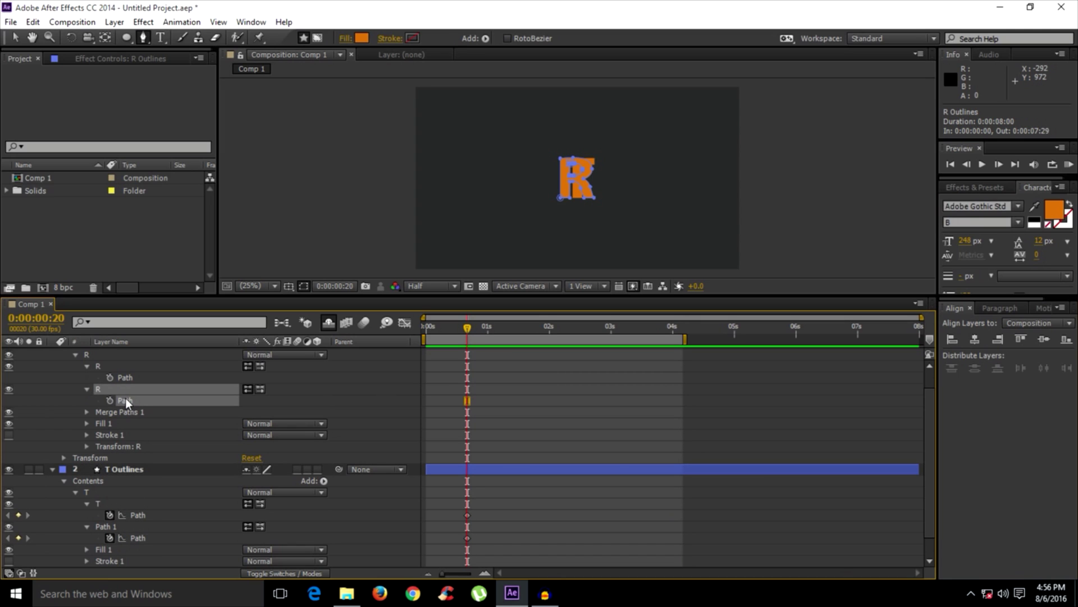
click(139, 534)
click(516, 328)
click(538, 329)
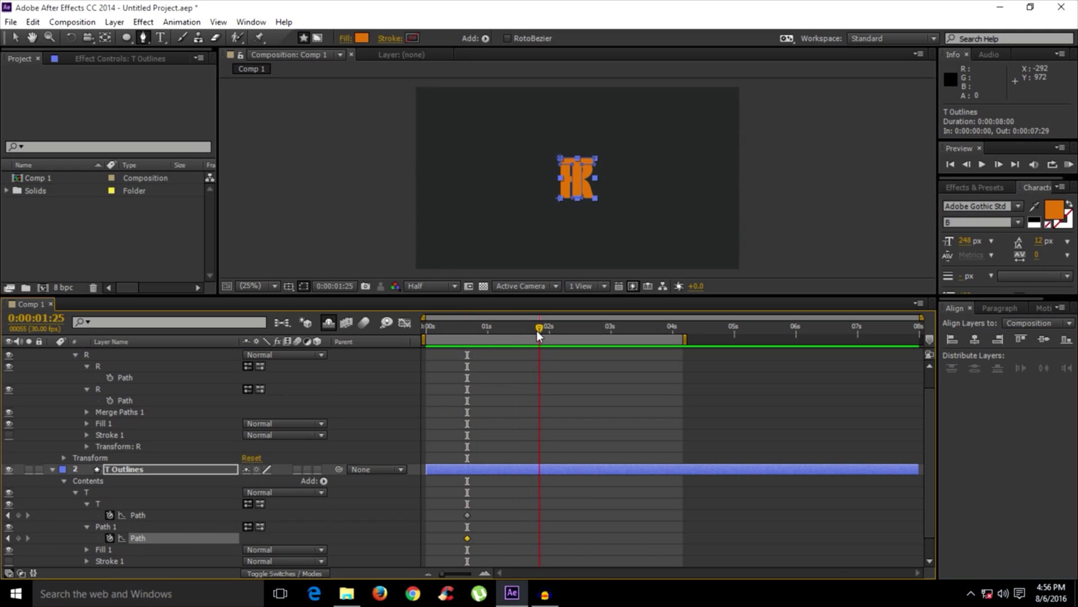
key(ctrl+v)
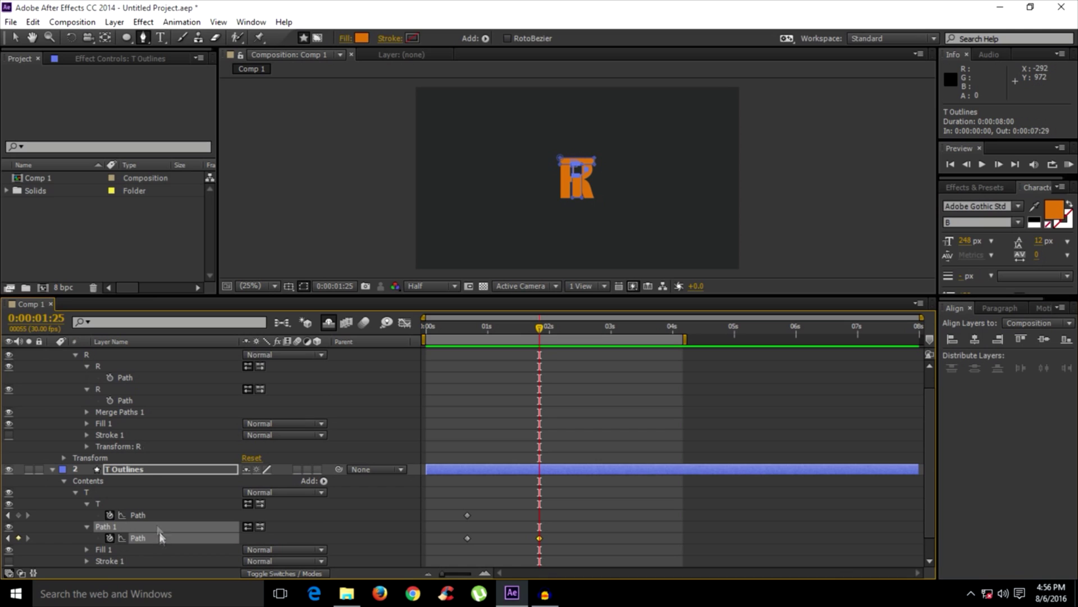
click(130, 378)
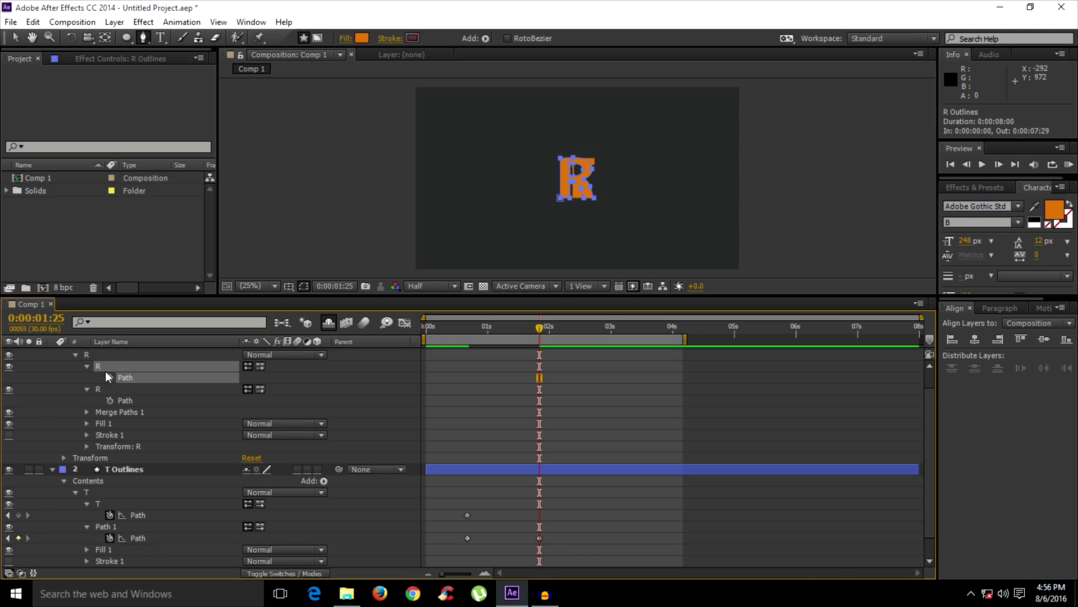
click(137, 515)
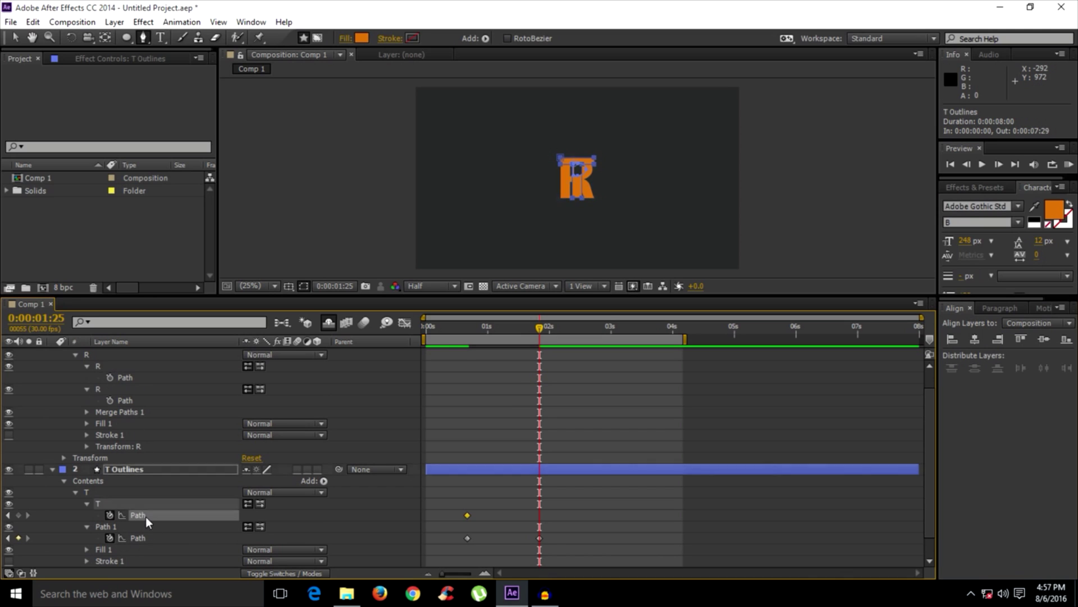
key(ctrl+v)
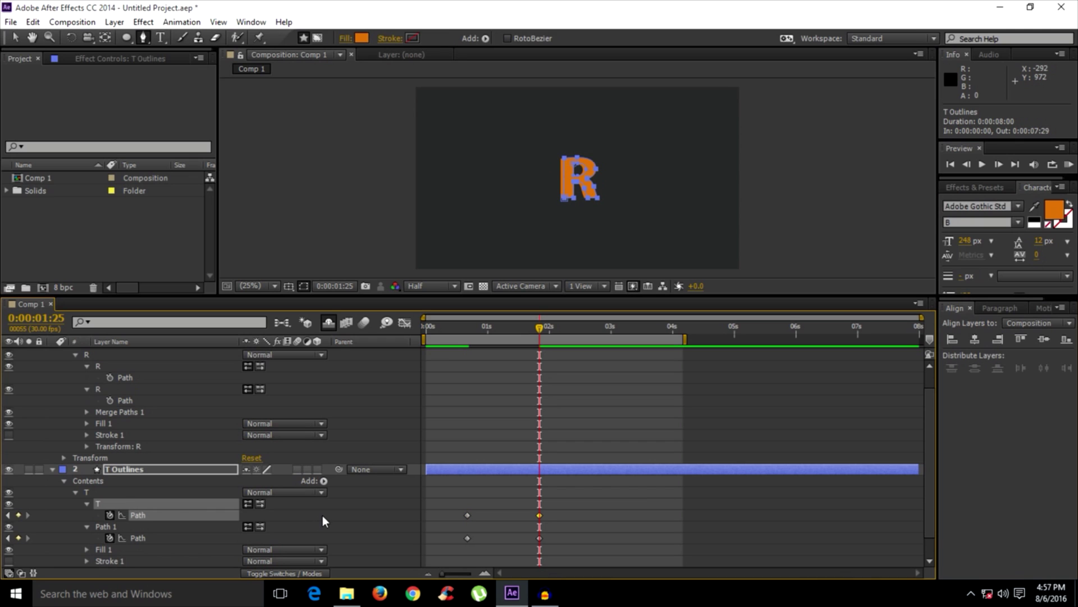
scroll(17, 365, up, 2)
- Hide R Outlines and scrub the timeline to watch the orange T become an R
click(8, 352)
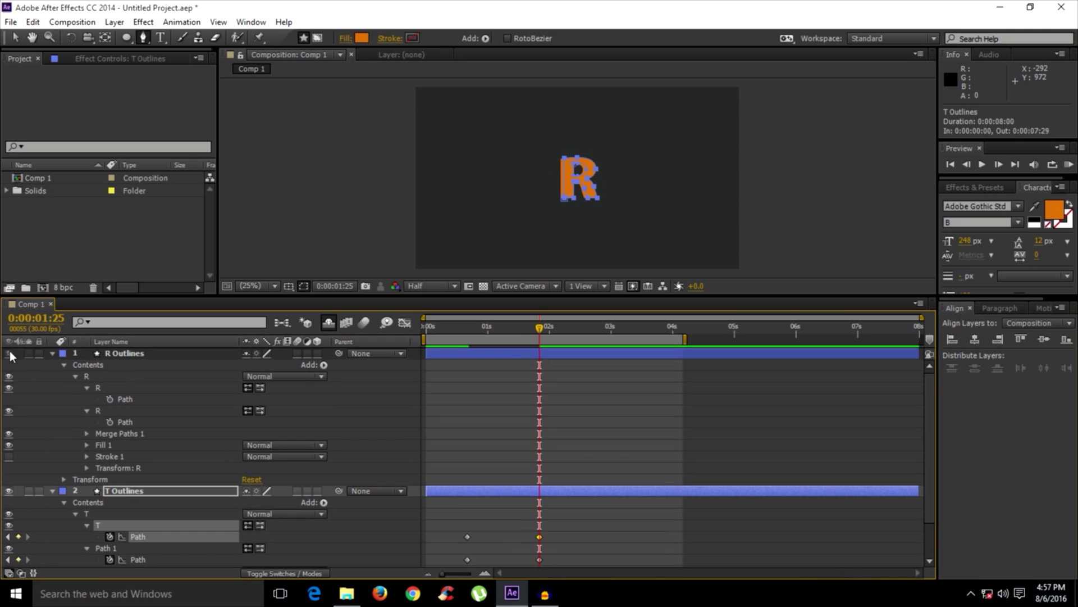
click(505, 340)
drag(534, 328, 488, 360)
drag(488, 296, 525, 402)
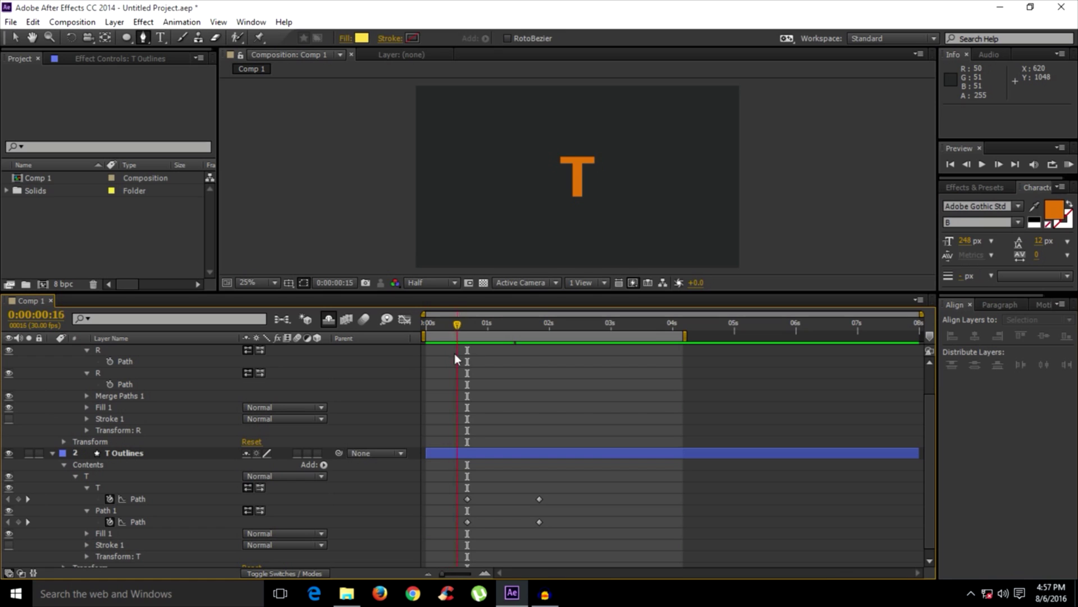
drag(455, 354, 556, 379)
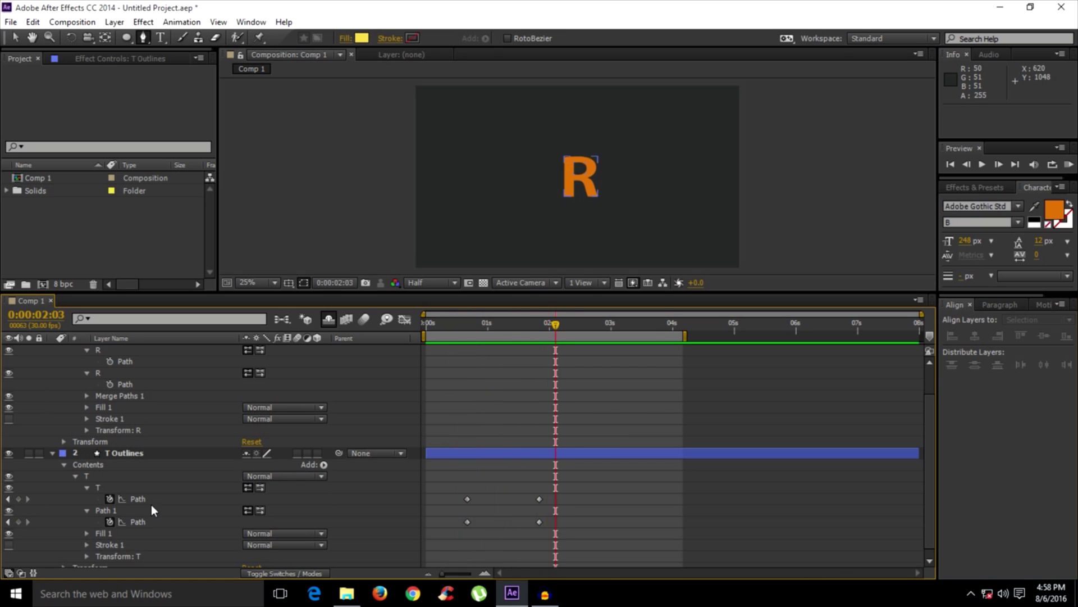
click(142, 499)
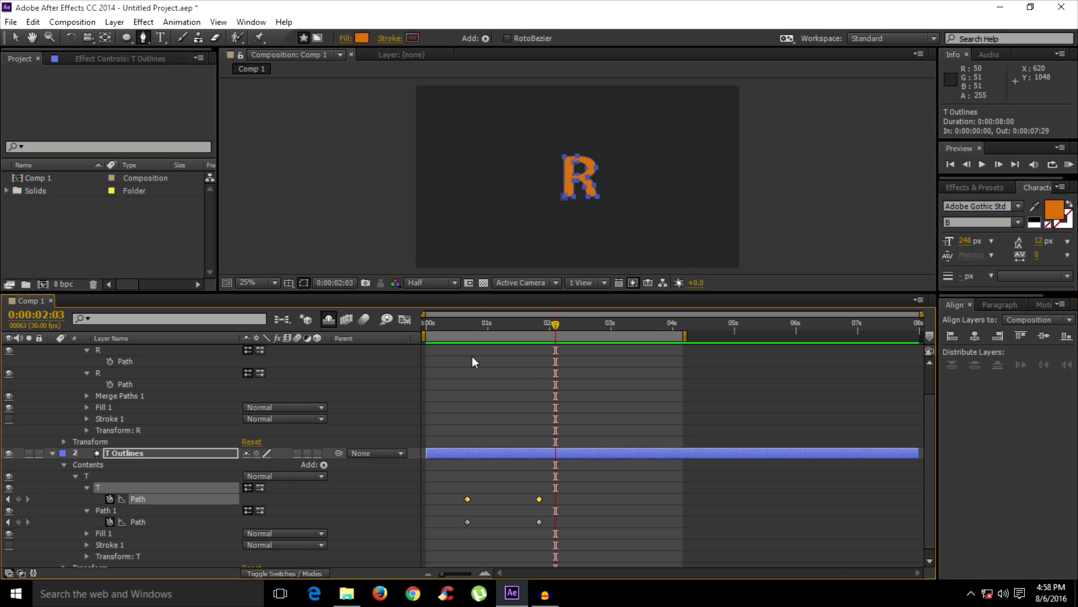
- Zoom the composition viewer to 100% and select the T path keyframe at 0:00:00:20
click(539, 322)
drag(544, 294, 549, 256)
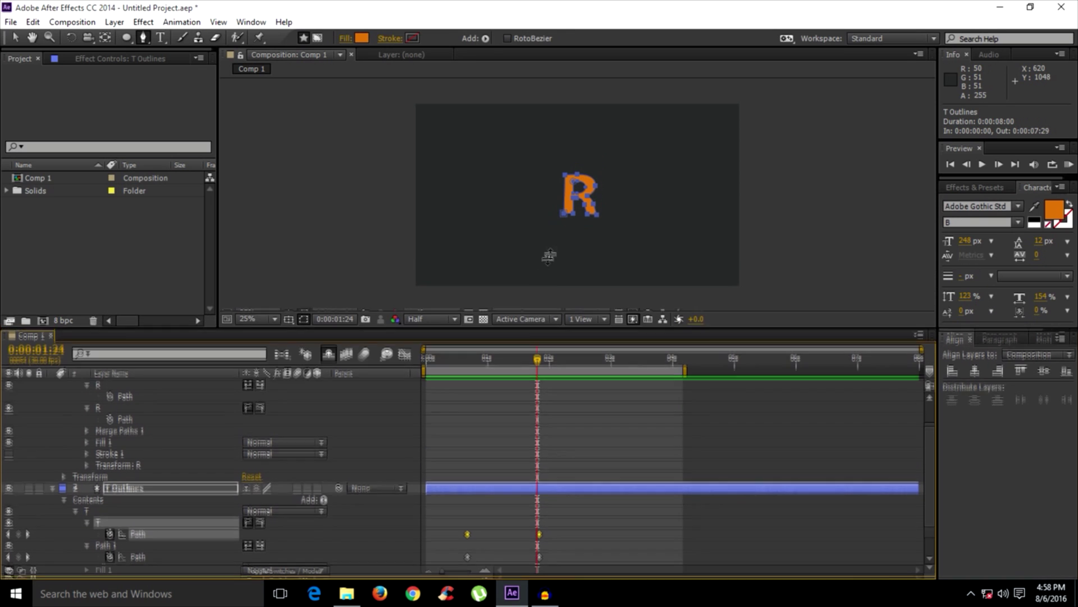
key(period)
key(period)
key(period)
key(period)
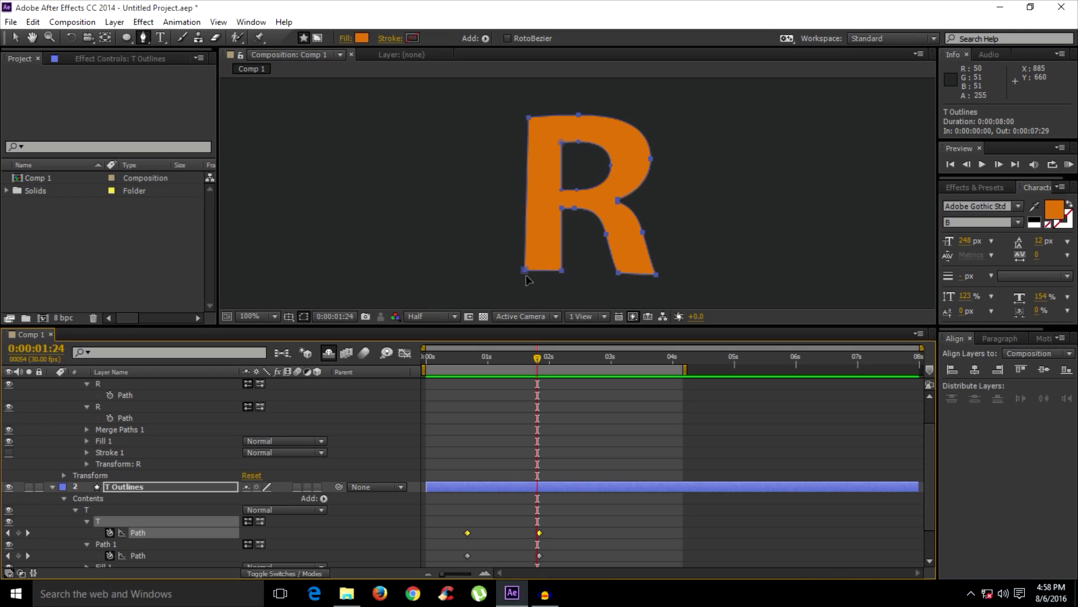
click(456, 534)
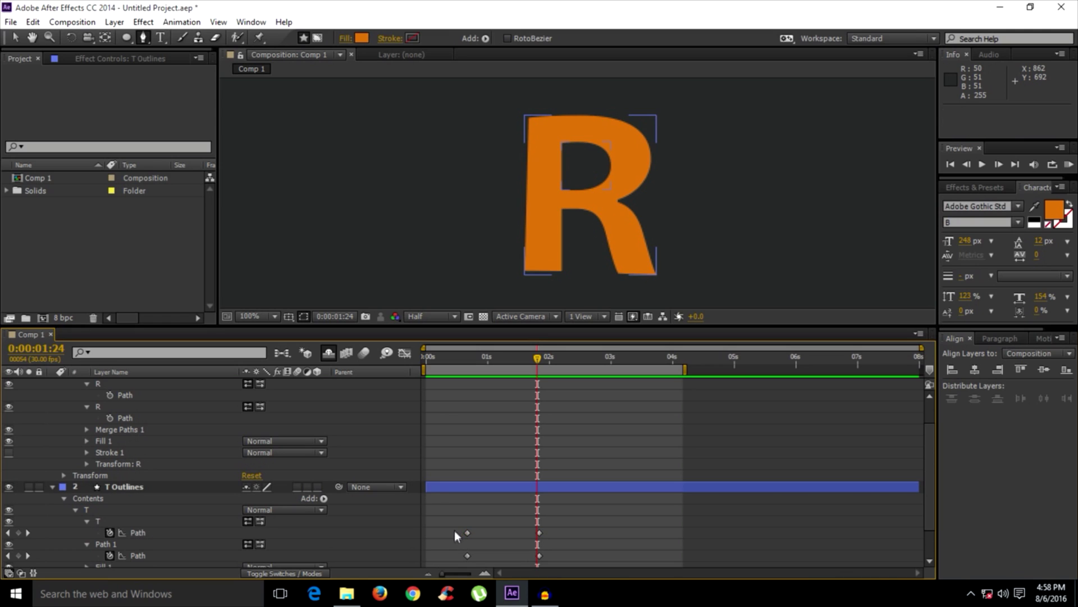
click(467, 533)
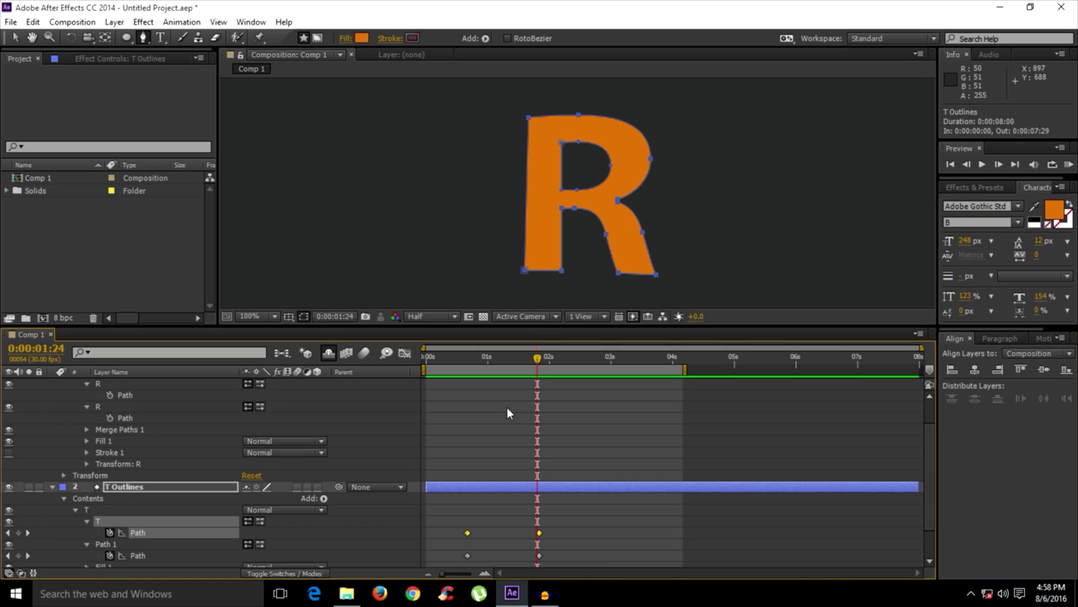
- Play the T-to-R morph, then return to 0:00:00:20 and select the starting Path keyframe
drag(537, 358, 467, 366)
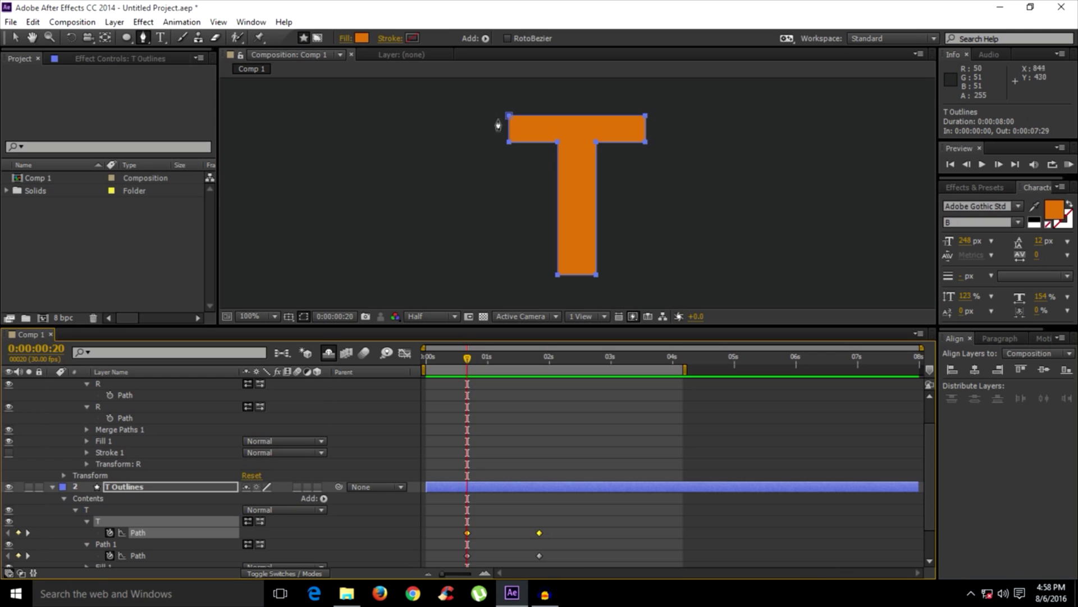
key(space)
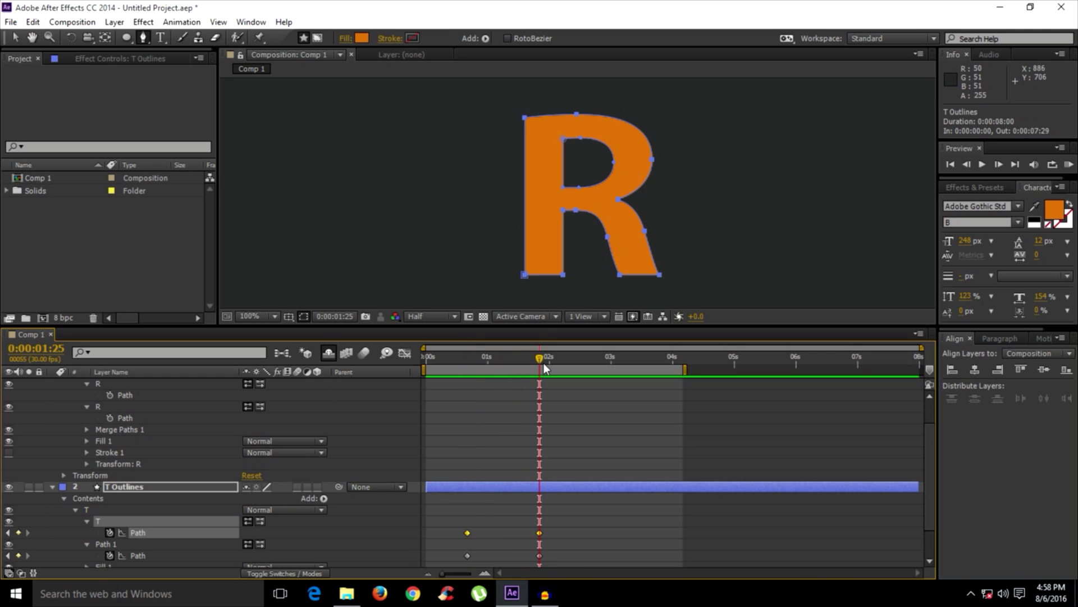
drag(538, 358, 467, 356)
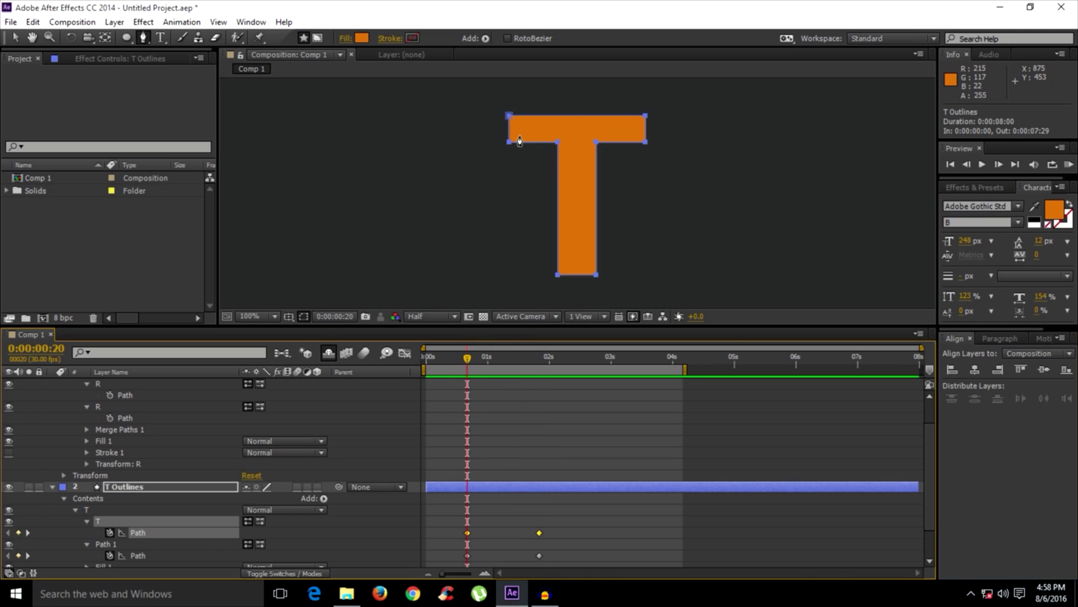
click(558, 276)
click(467, 533)
- Make the T's bottom-left vertex the path's first vertex, then replay the morph
click(15, 36)
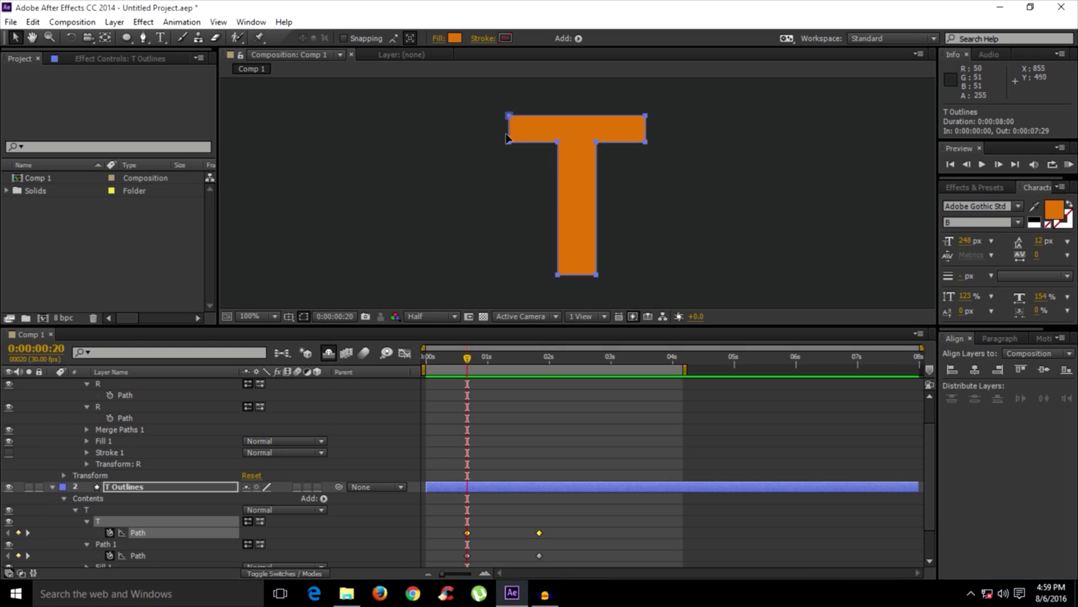
click(559, 275)
right_click(559, 275)
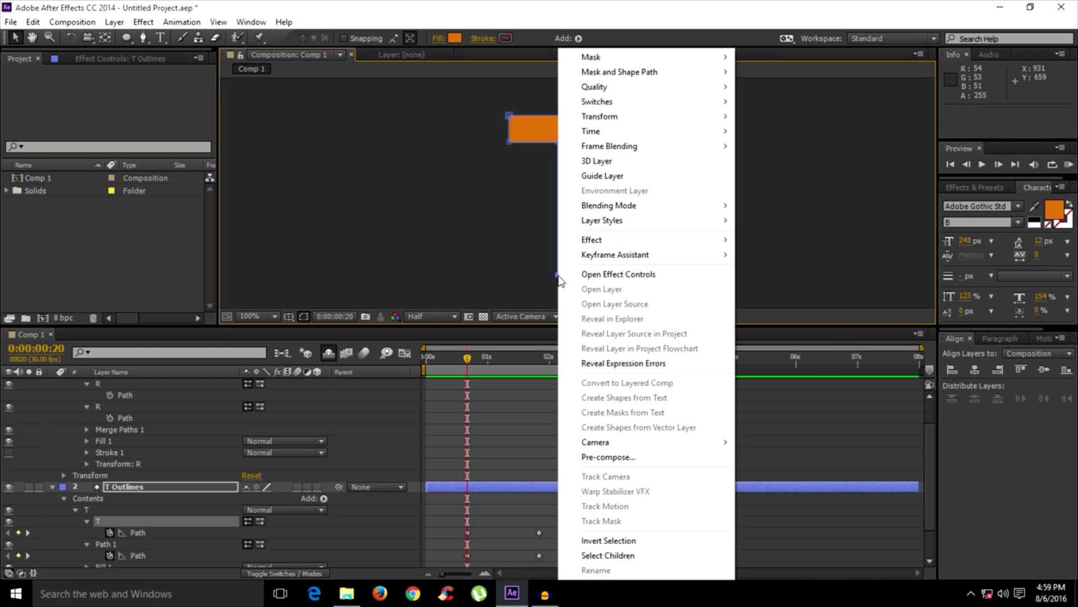
mouse_move(609, 73)
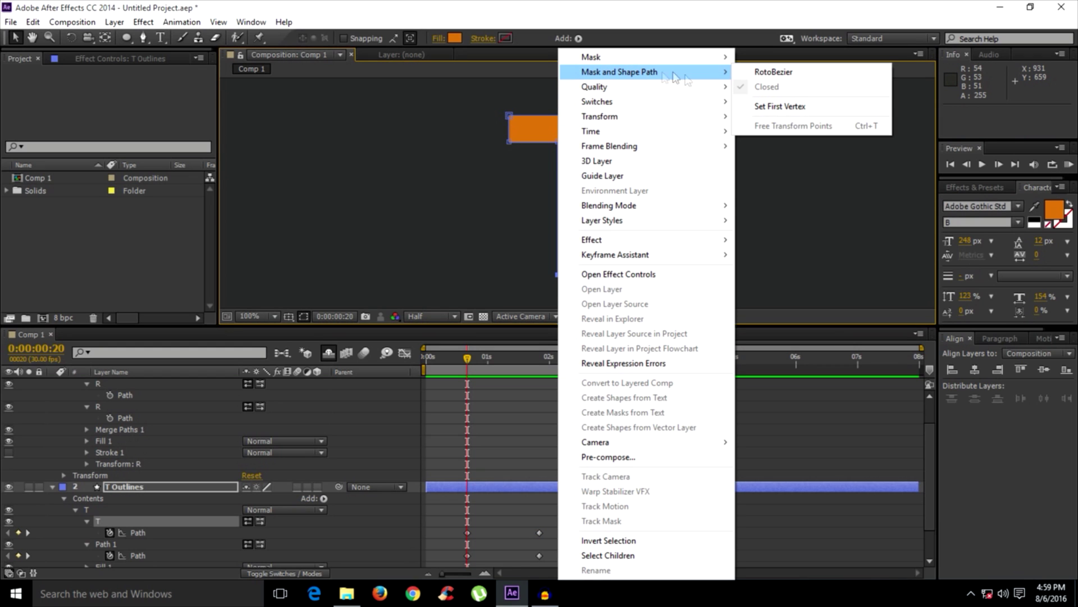
click(772, 107)
drag(464, 353, 444, 428)
key(space)
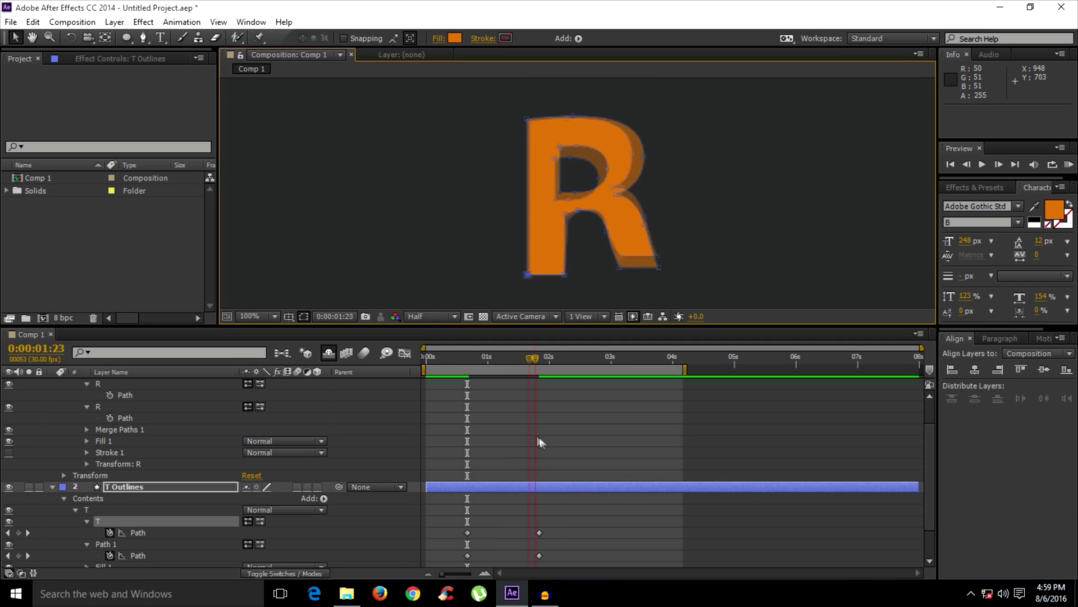
- Show the second R path's outline, then collapse the R Outlines and T Outlines layers
scroll(127, 395, up, 3)
click(125, 453)
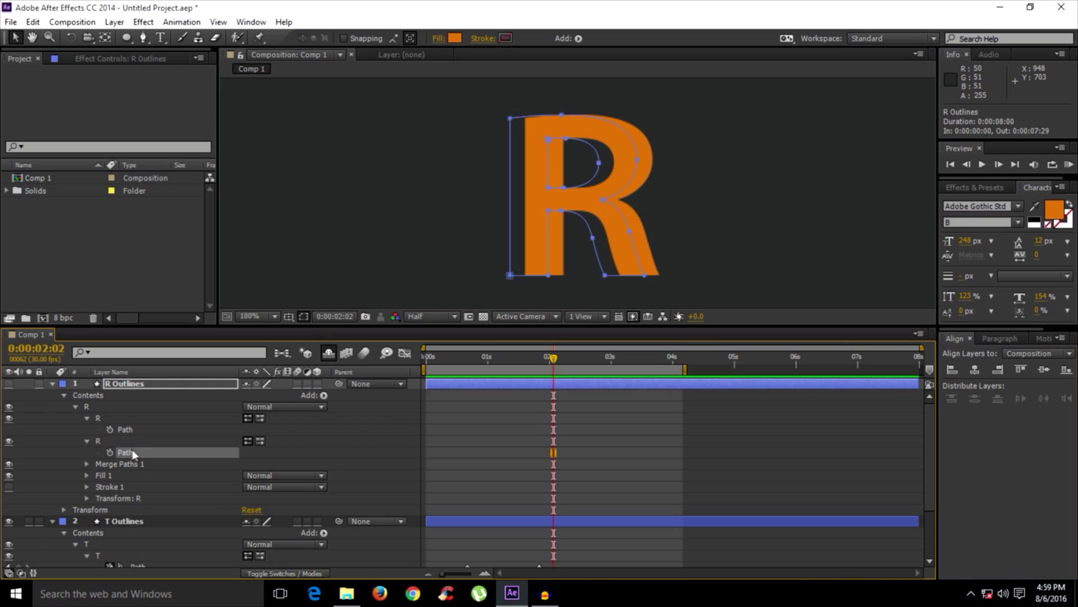
scroll(148, 472, down, 3)
scroll(147, 472, up, 3)
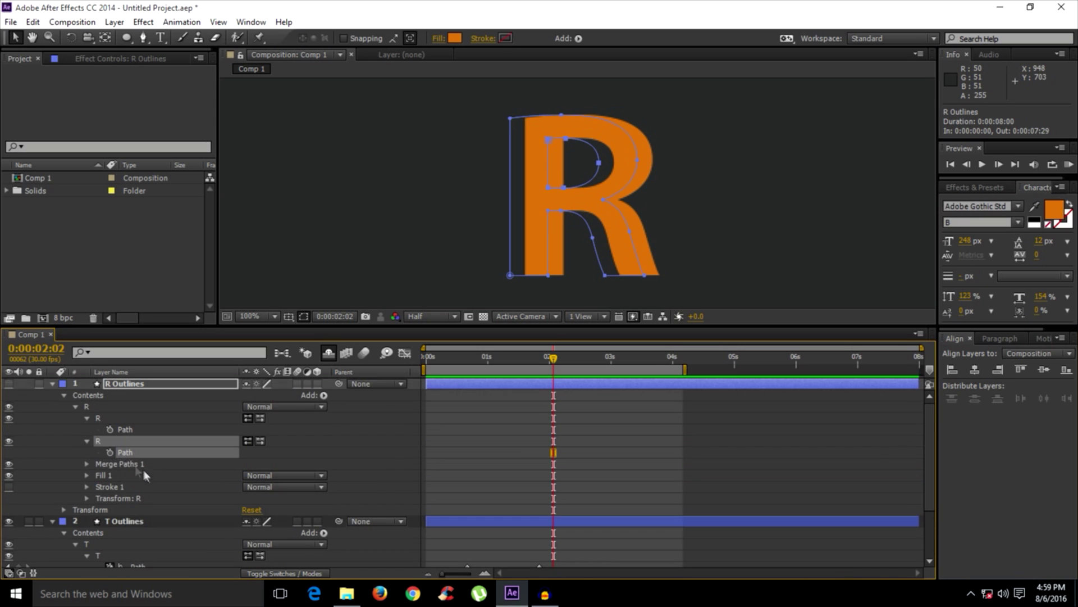
click(51, 384)
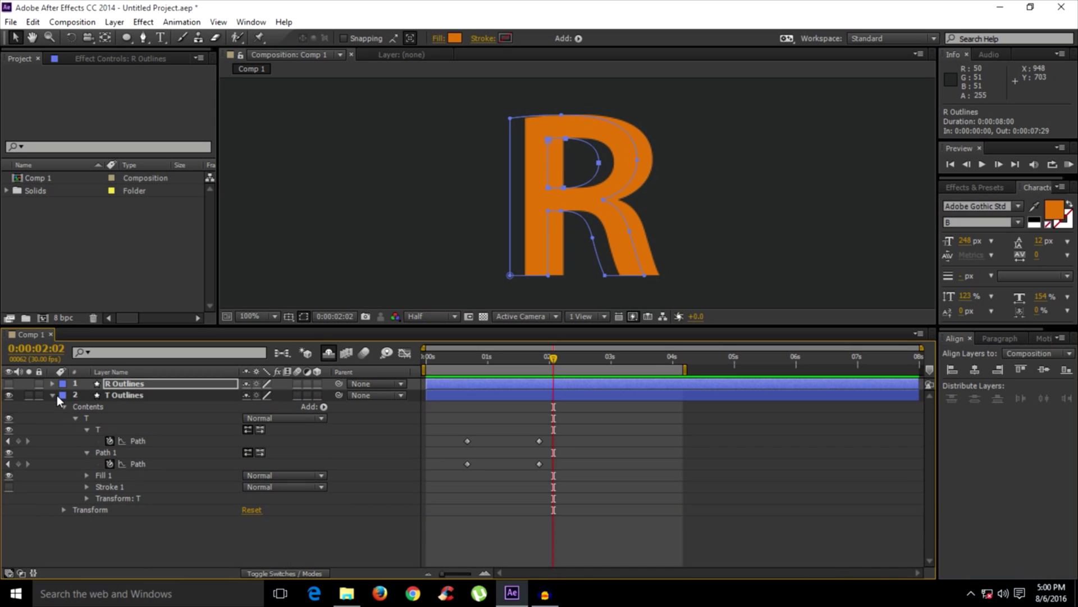
click(53, 396)
shift+click(134, 384)
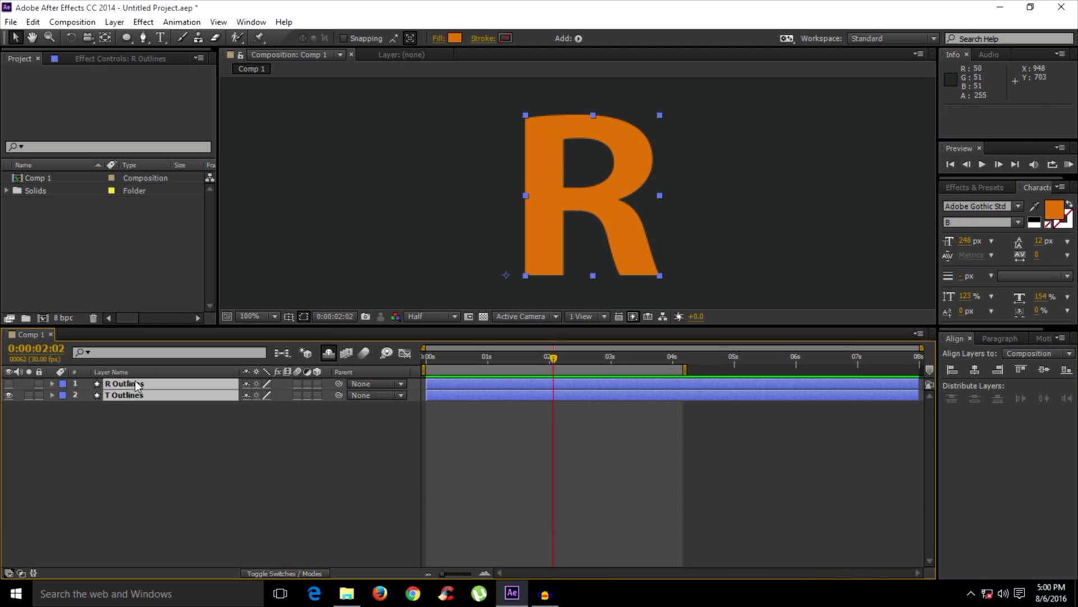